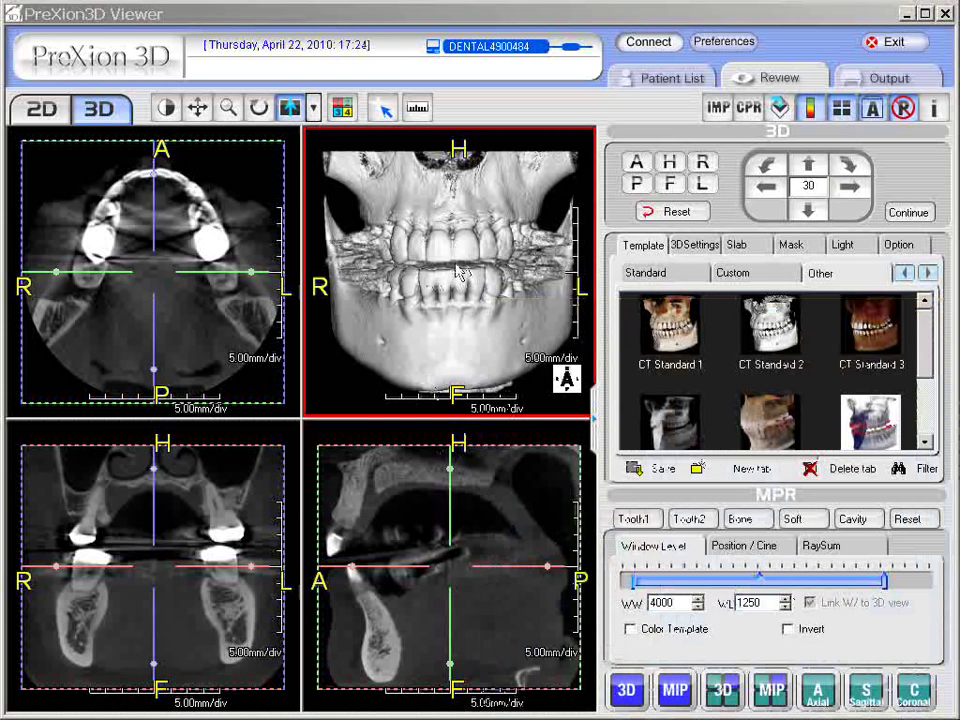
Maximise and angle the 3D skull, then apply a CT Transparent template (WW 8380, WL 720).
double_click(458, 275)
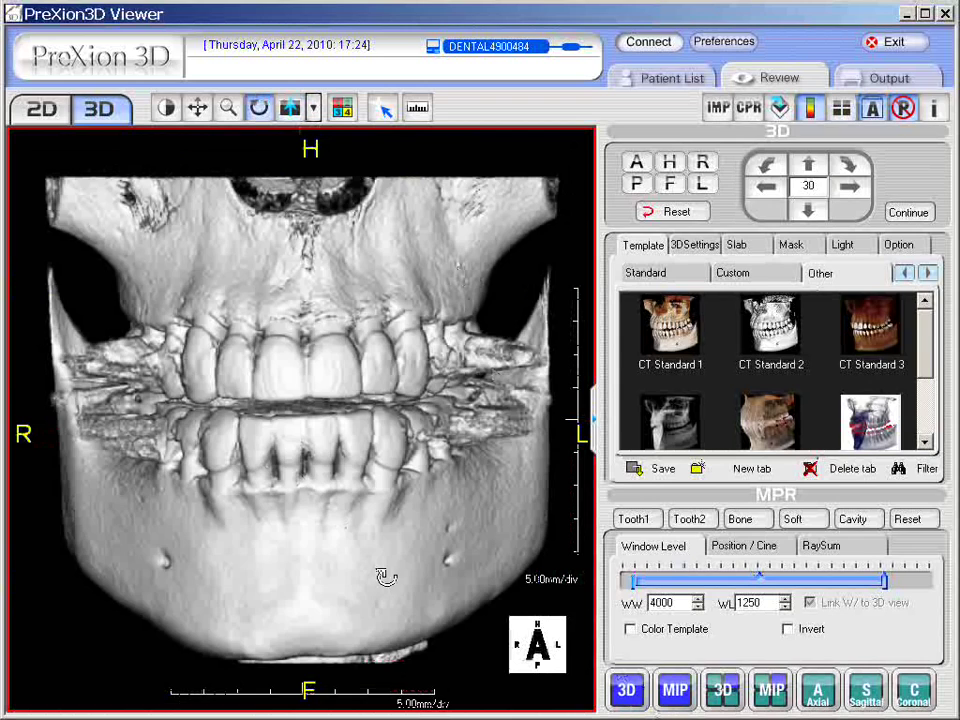
drag(386, 578, 416, 488)
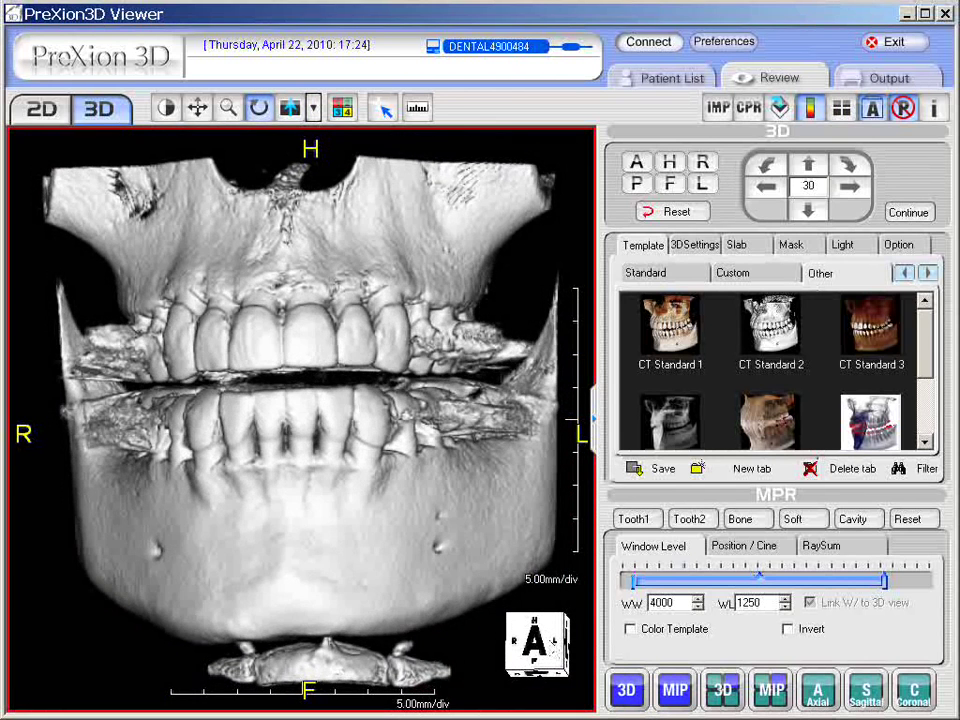
click(770, 420)
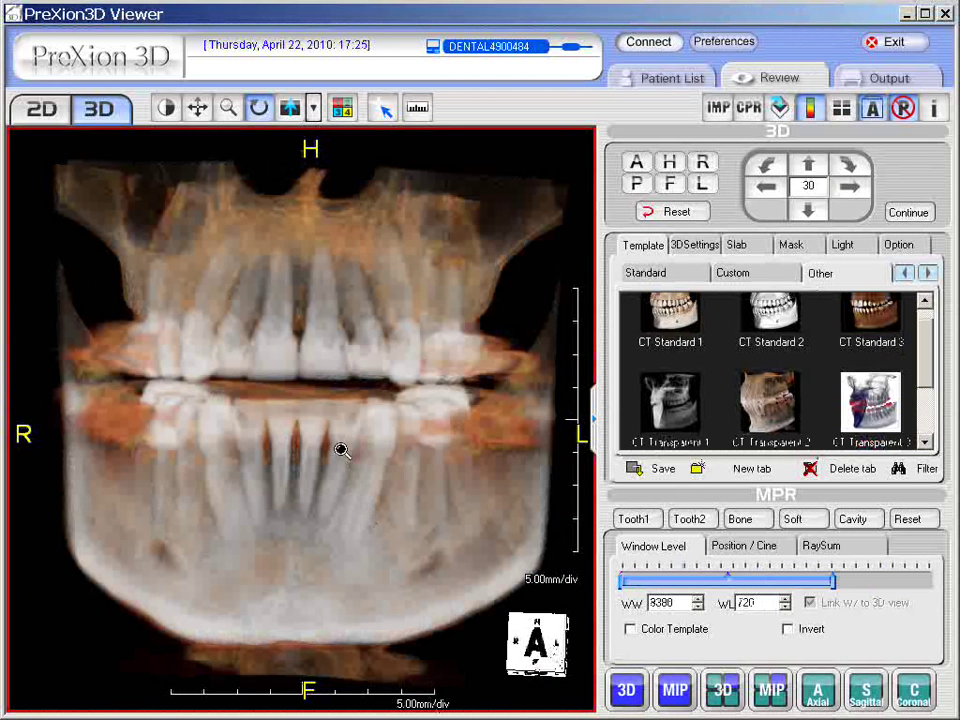
Zoom in on the front teeth, out to show the whole jaw, then back to 5.00mm/div.
drag(342, 450, 338, 437)
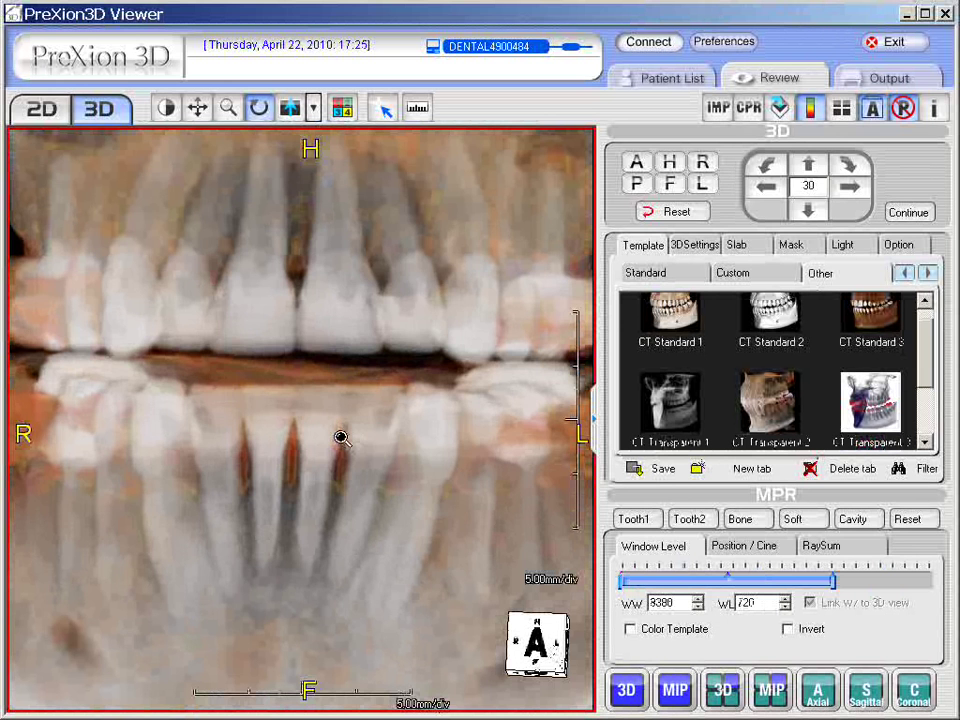
drag(341, 438, 342, 457)
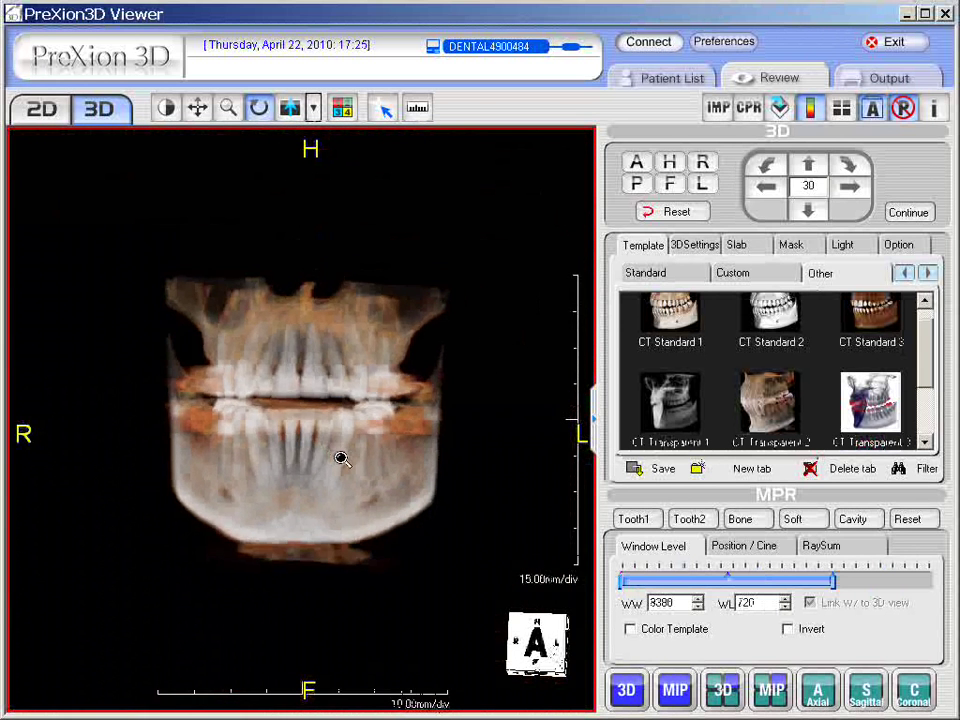
drag(342, 459, 476, 678)
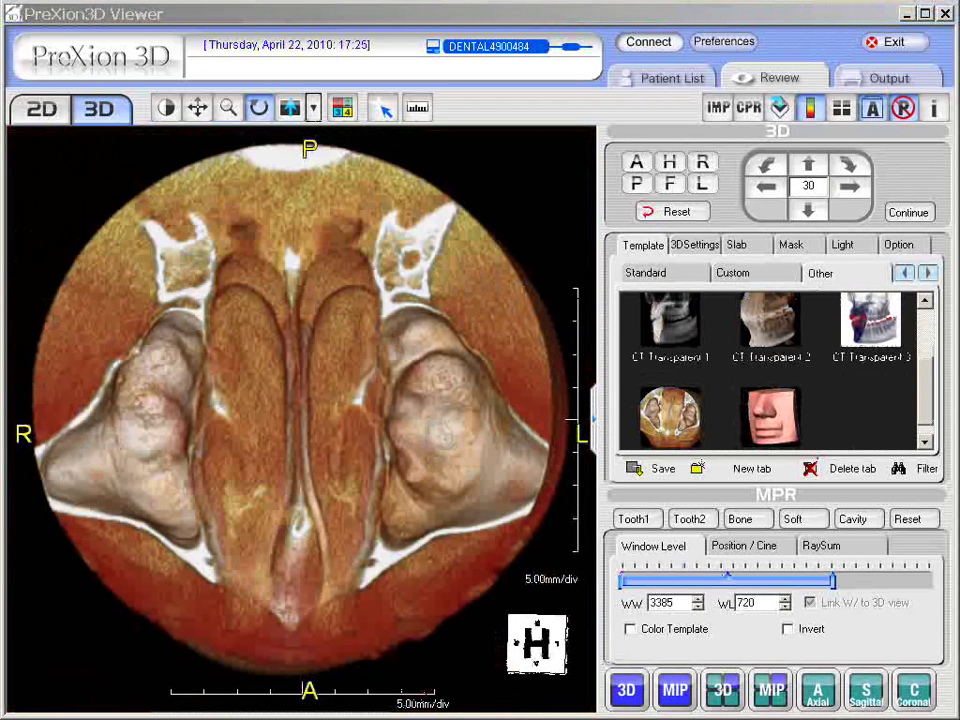
Shift the 3D render right and rotate it to a frontal view of the full dentition.
mouse_move(319, 394)
mouse_down()
mouse_move(348, 394)
mouse_move(272, 392)
mouse_move(326, 388)
mouse_move(322, 398)
mouse_move(311, 392)
mouse_up()
right_click(314, 385)
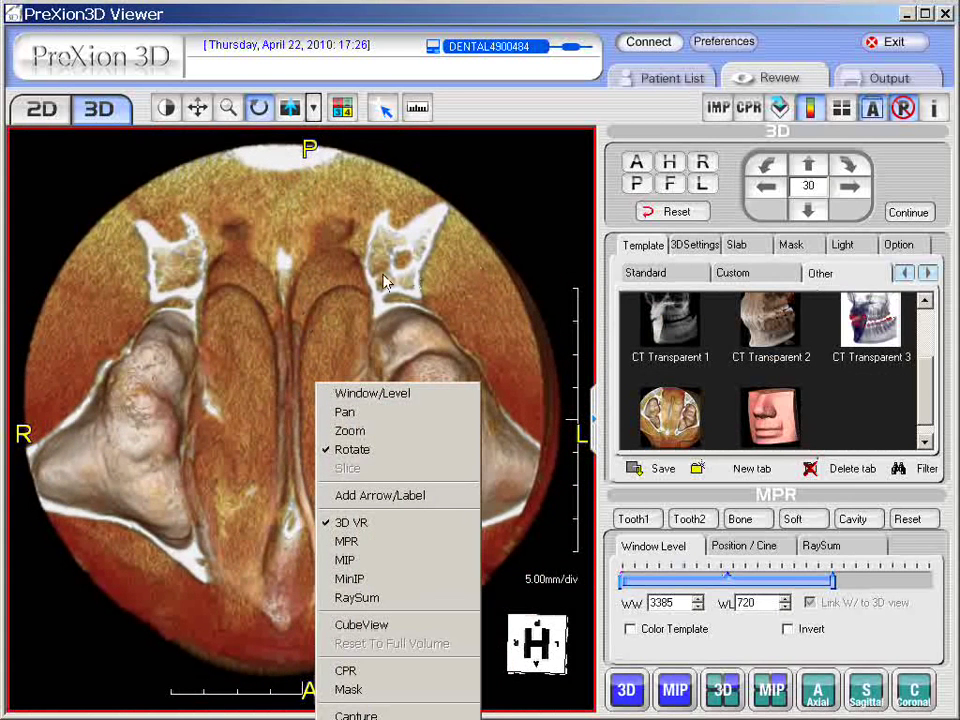
click(457, 253)
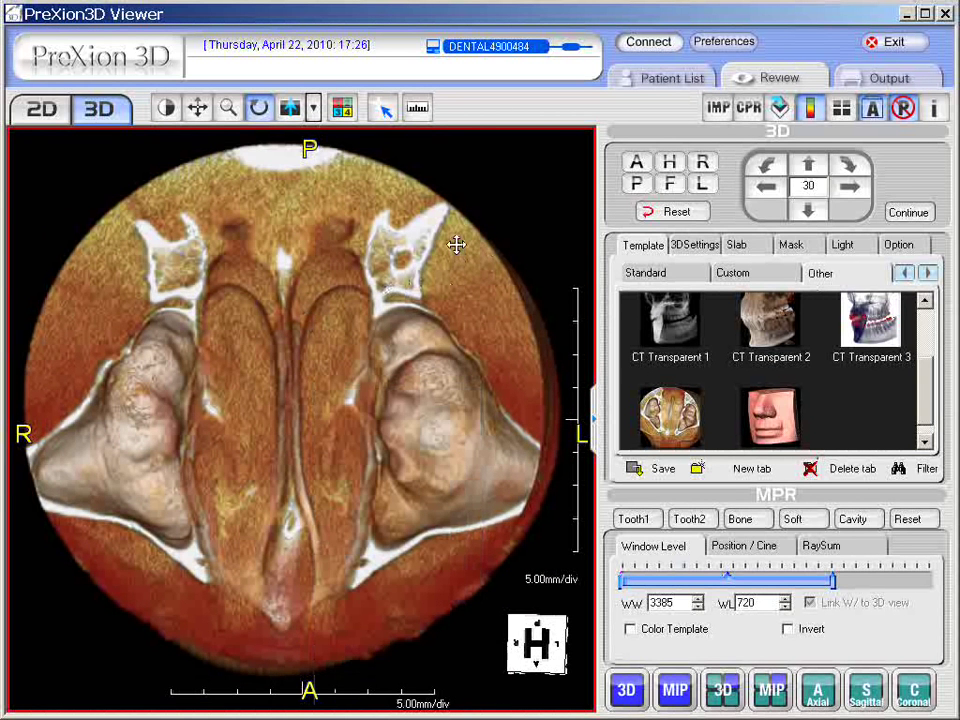
drag(456, 245, 467, 266)
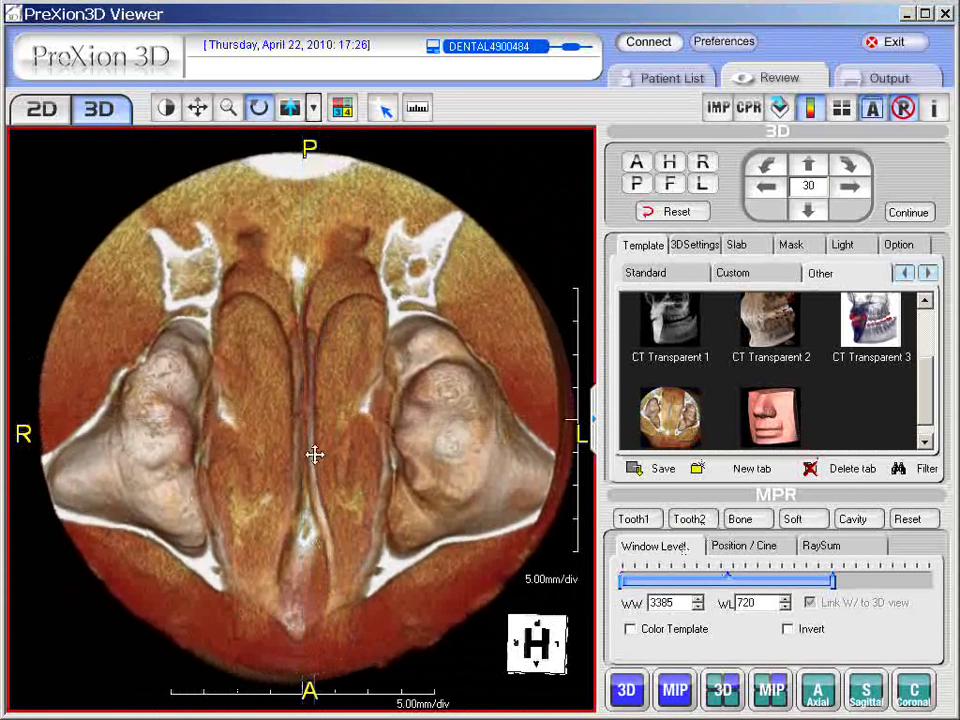
drag(315, 454, 306, 452)
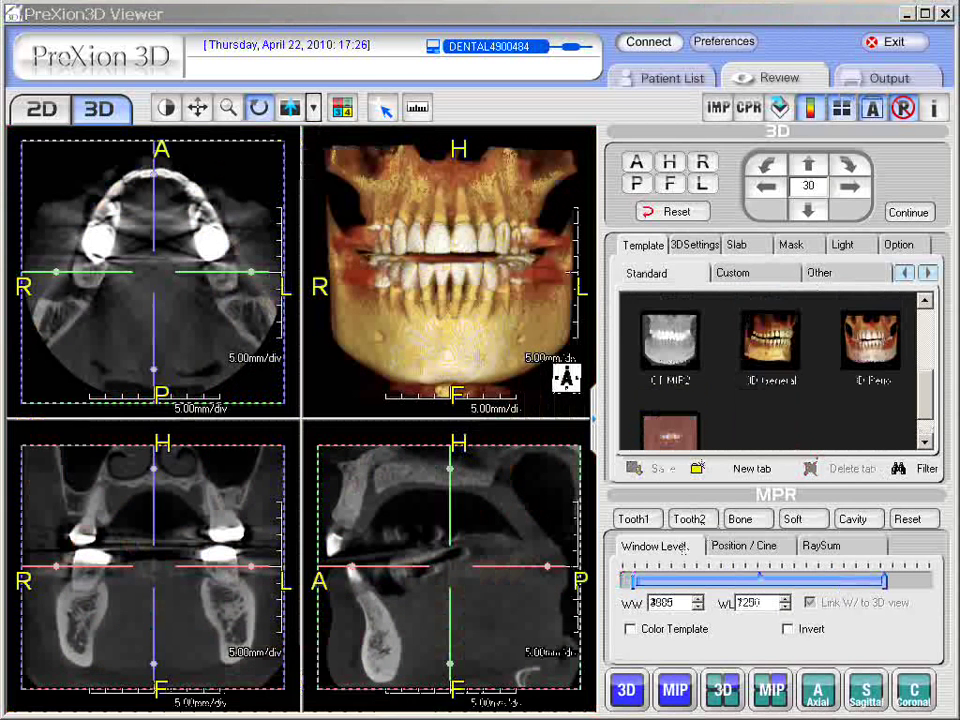
click(230, 548)
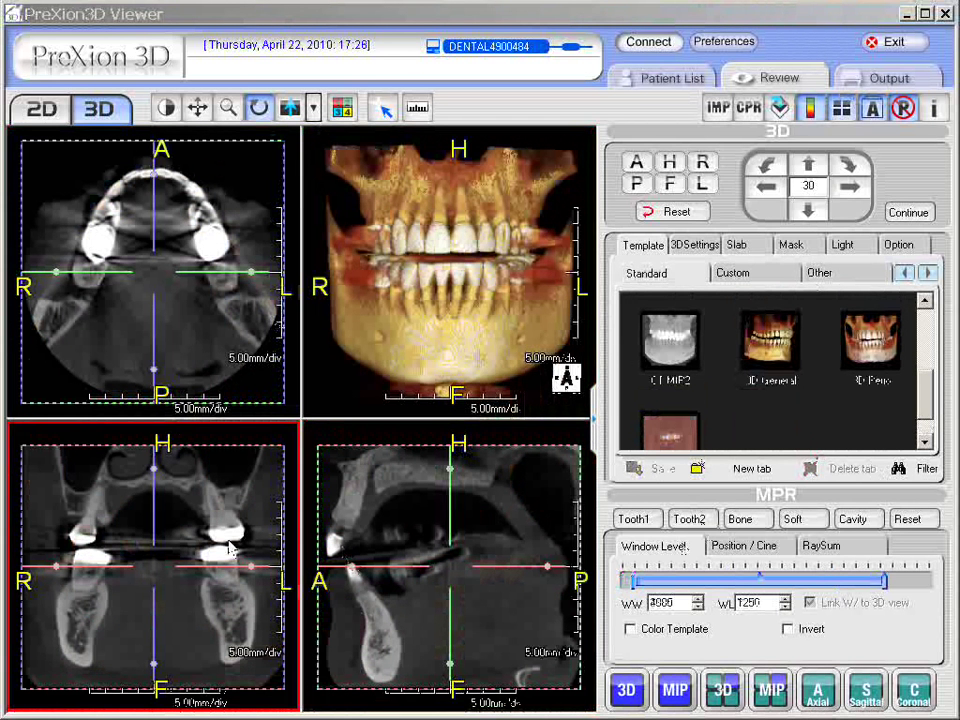
click(190, 316)
click(210, 501)
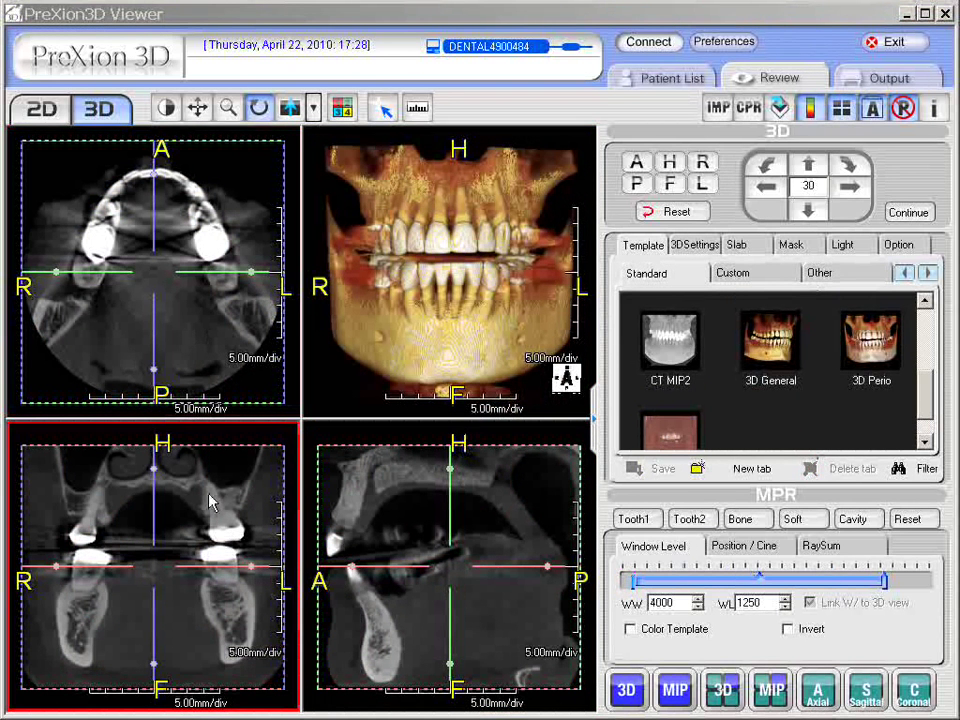
click(428, 536)
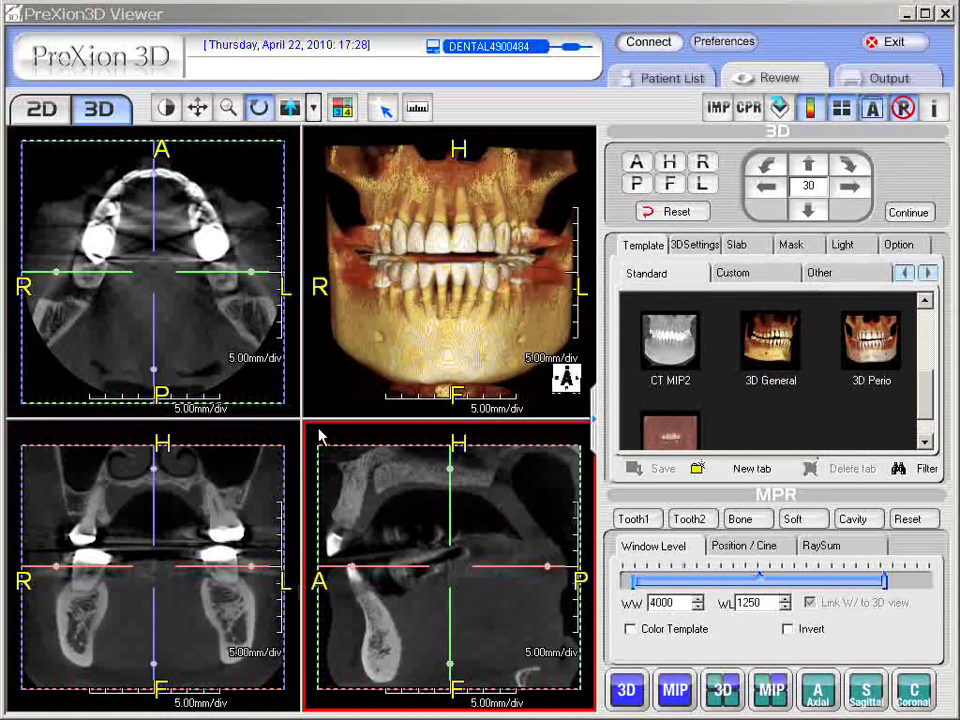
click(165, 396)
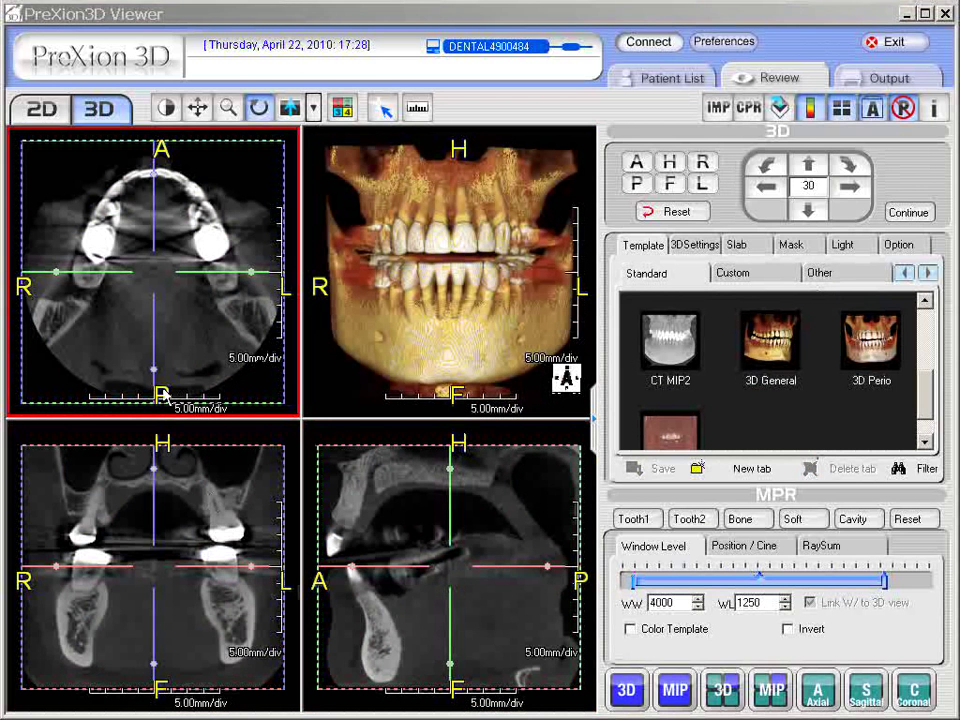
key(s)
double_click(205, 328)
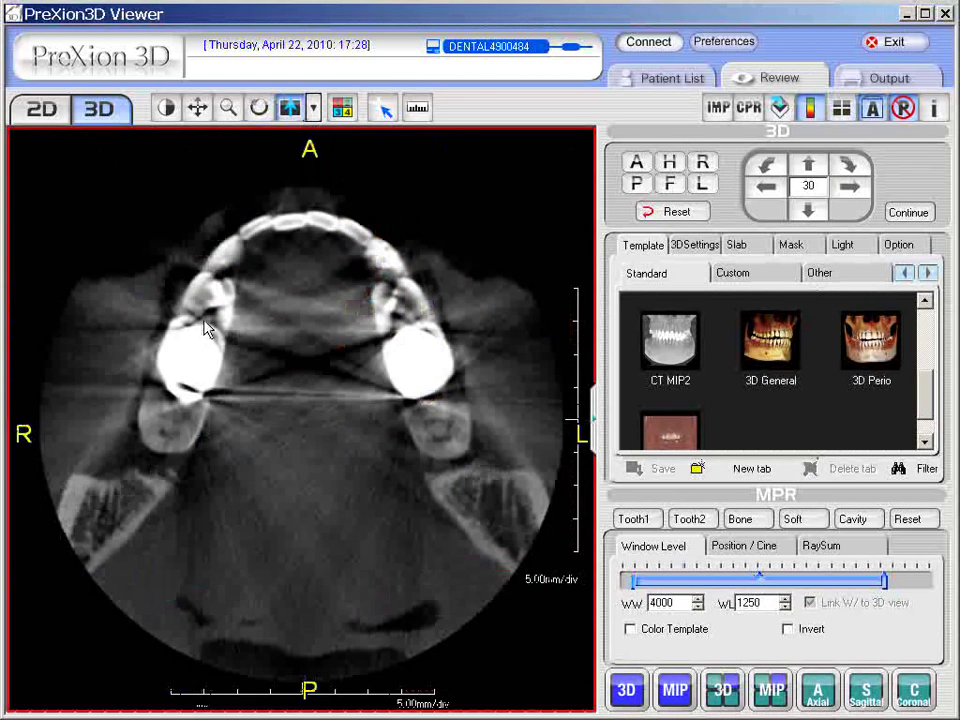
mouse_move(338, 458)
mouse_down()
mouse_move(338, 524)
mouse_move(337, 315)
mouse_move(332, 589)
mouse_move(334, 369)
mouse_move(335, 510)
mouse_move(332, 399)
mouse_move(337, 466)
mouse_up()
double_click(334, 455)
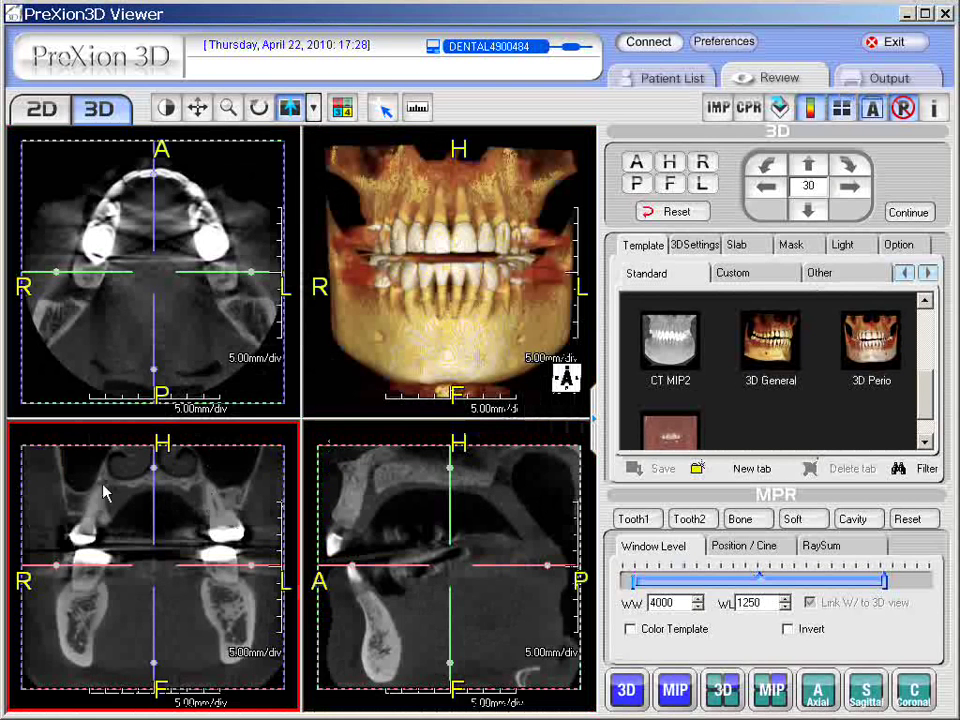
Zoom the coronal pane with the scroll wheel and shift its image left.
scroll(211, 503, up, 2)
scroll(208, 486, up, 1)
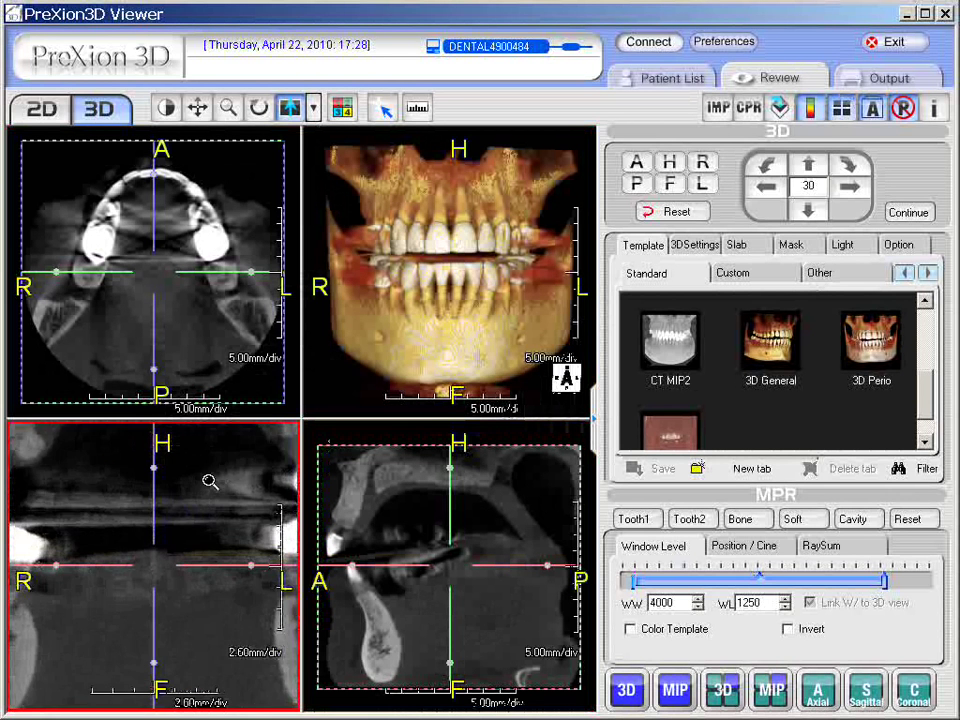
scroll(209, 500, down, 3)
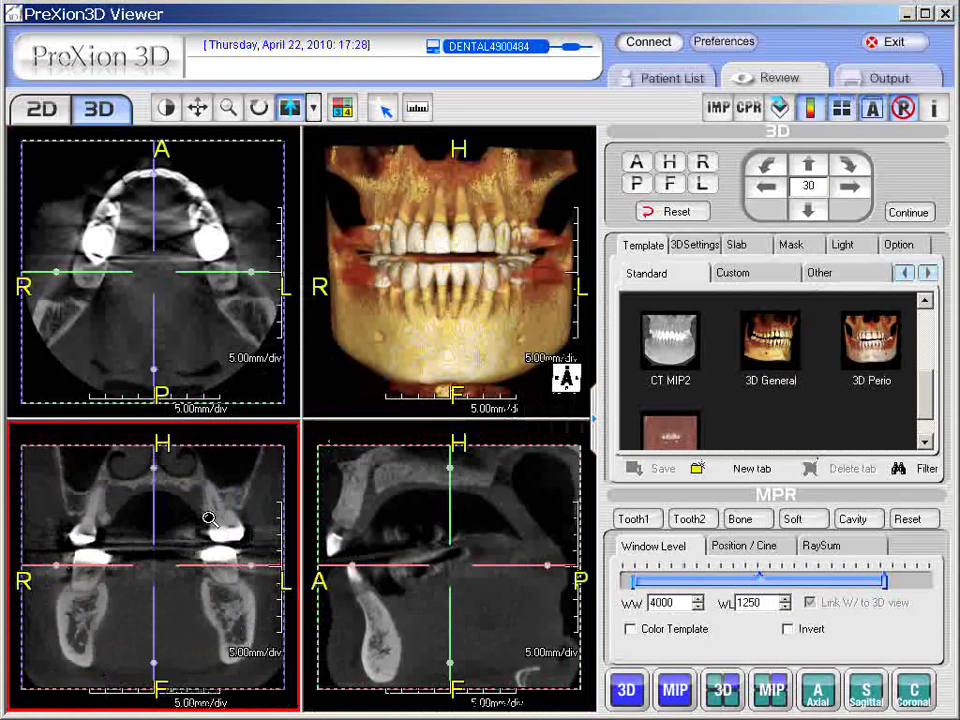
scroll(210, 511, up, 3)
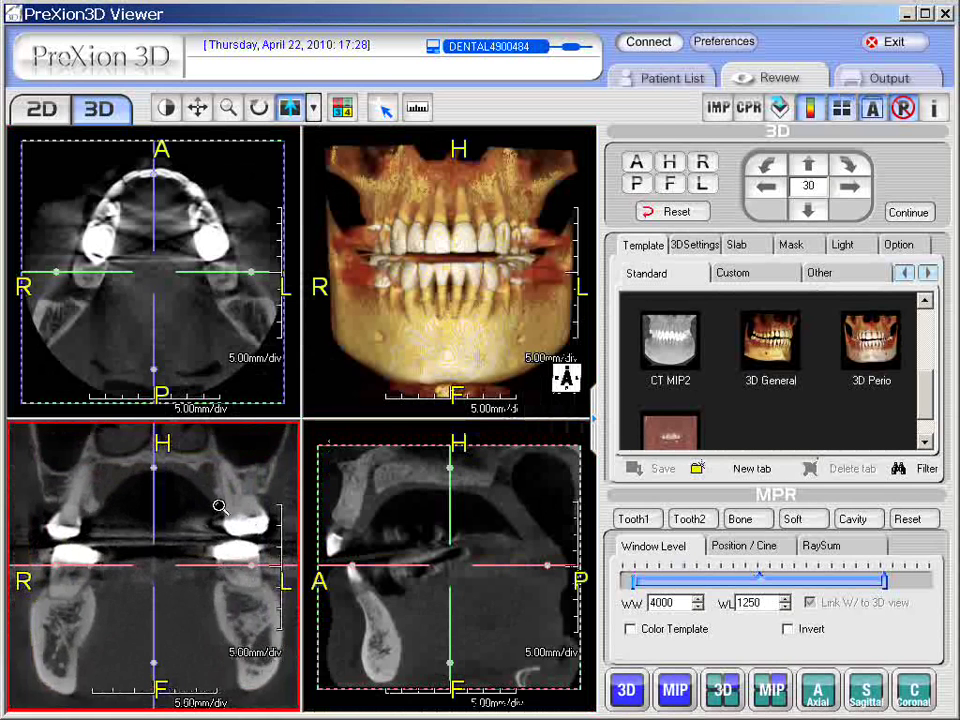
mouse_move(229, 507)
mouse_down()
mouse_move(202, 505)
mouse_move(238, 506)
mouse_move(229, 497)
mouse_up()
Reset the 3D view, then show the coronal slice alone, enlarged.
click(470, 330)
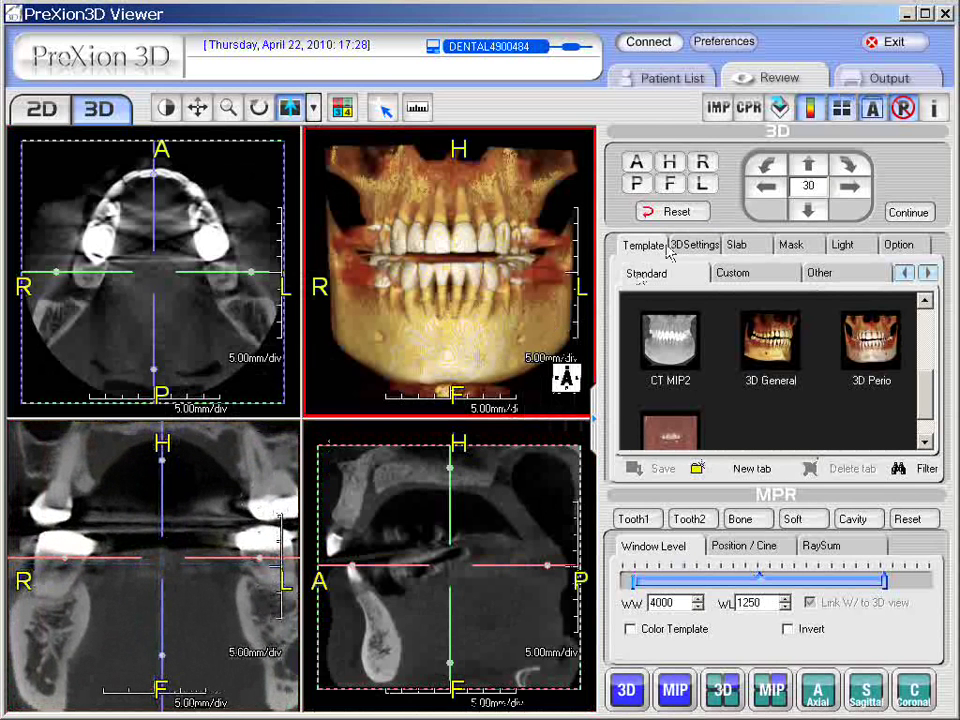
click(672, 211)
click(60, 621)
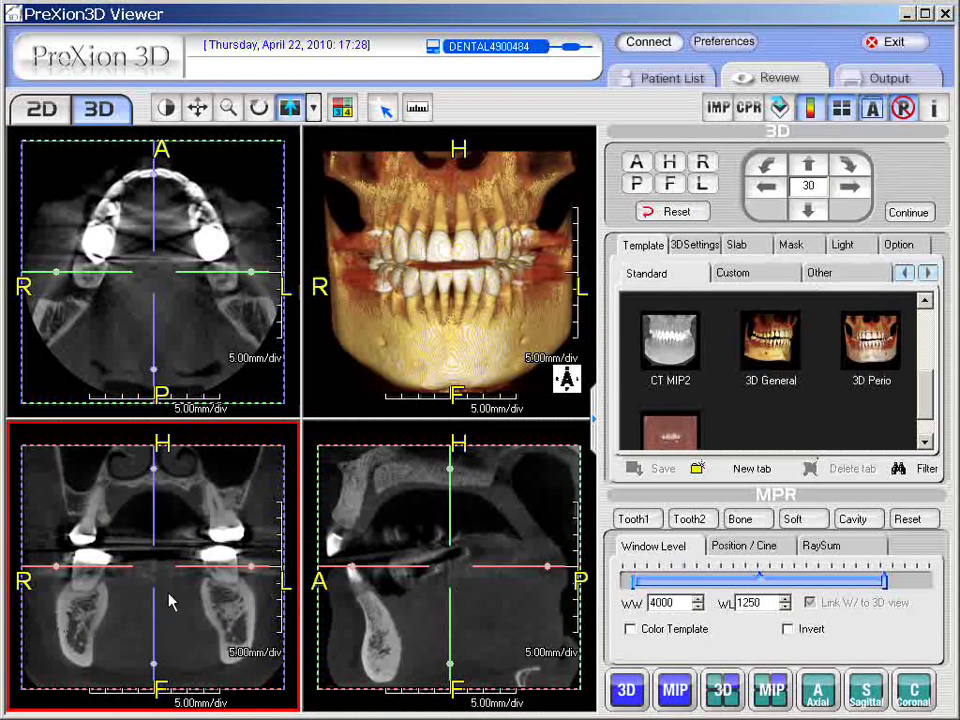
click(368, 636)
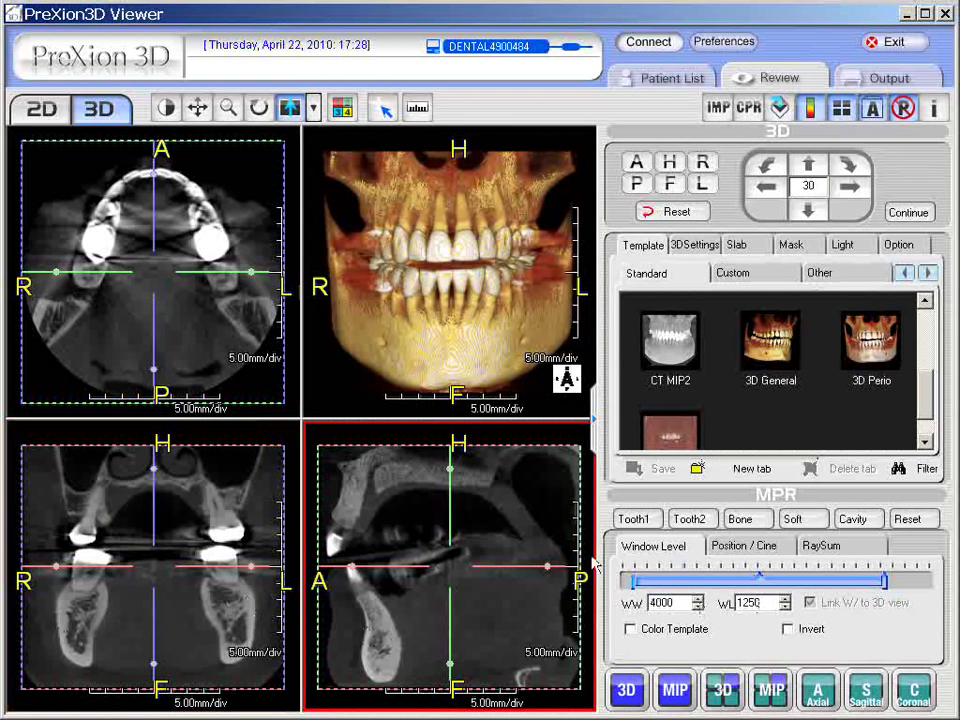
click(914, 690)
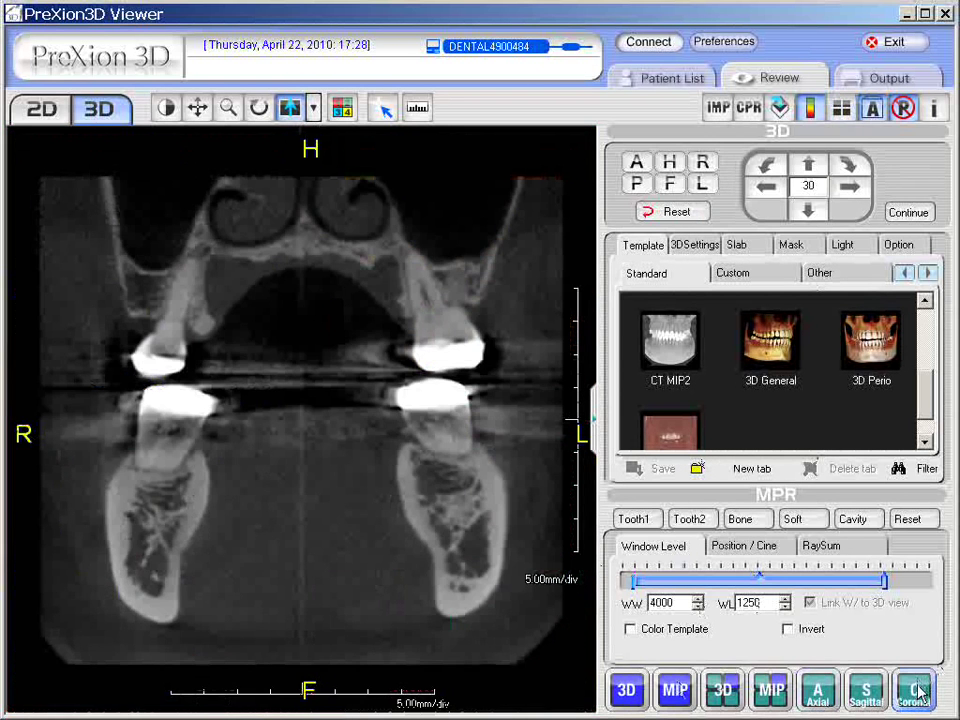
Cycle the enlarged view through sagittal, axial and sagittal, then back to coronal.
click(866, 690)
click(818, 695)
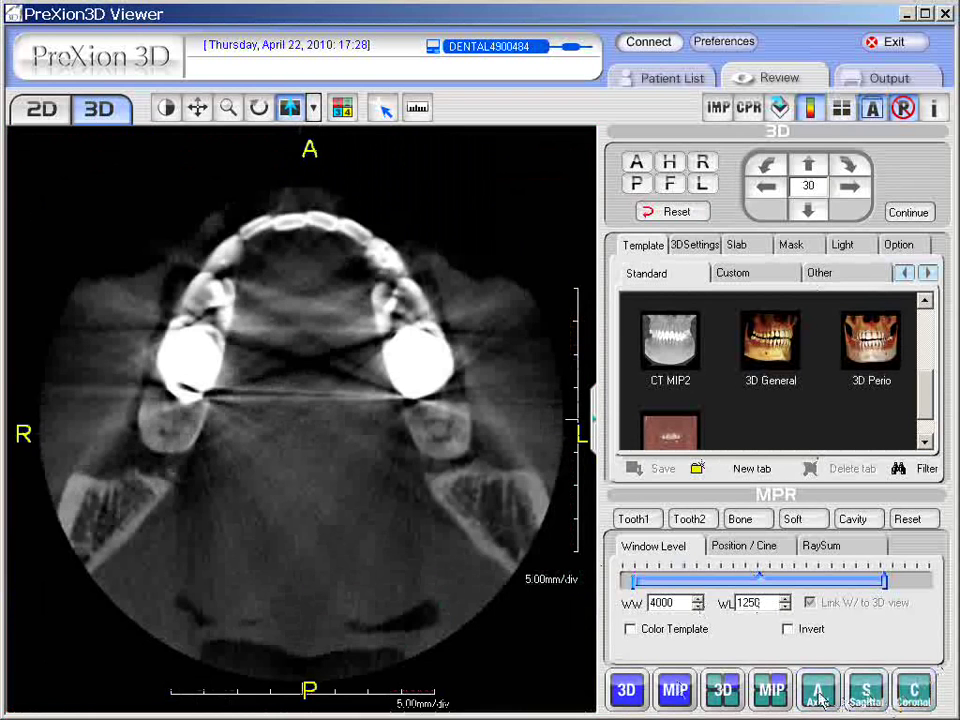
click(850, 700)
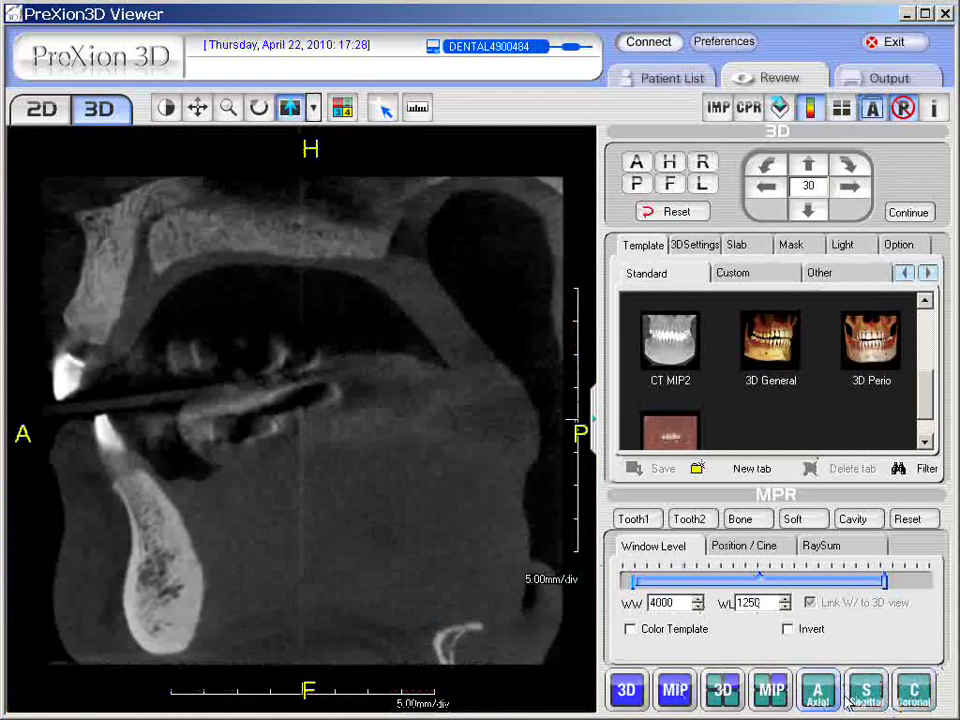
click(914, 690)
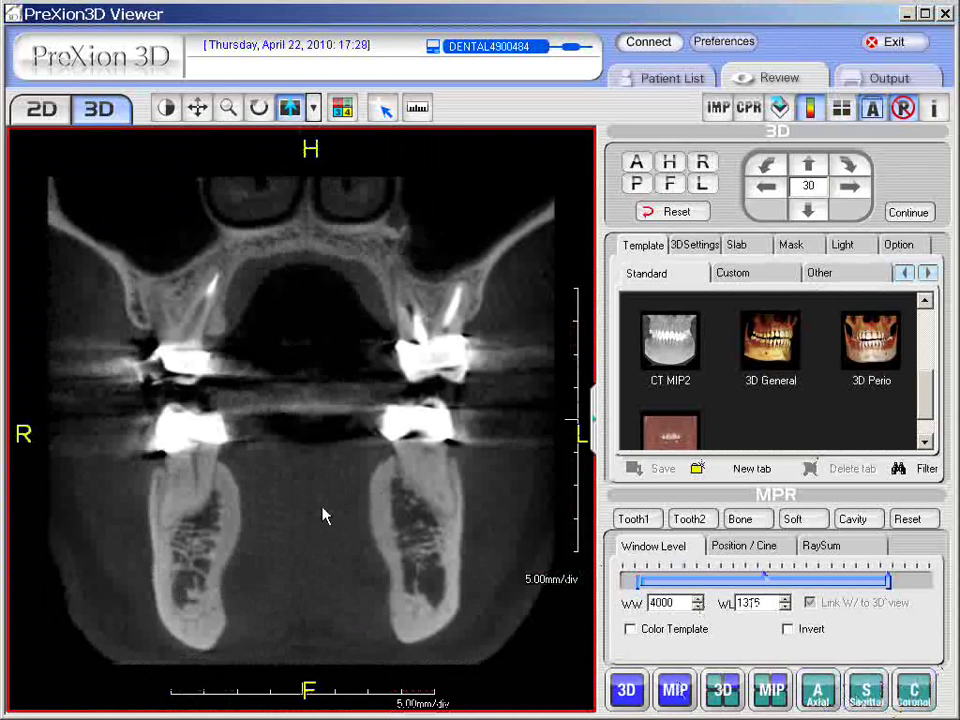
Scroll the coronal view to a slice showing the root-filled upper left molar.
scroll(328, 515, down, 3)
scroll(330, 514, down, 5)
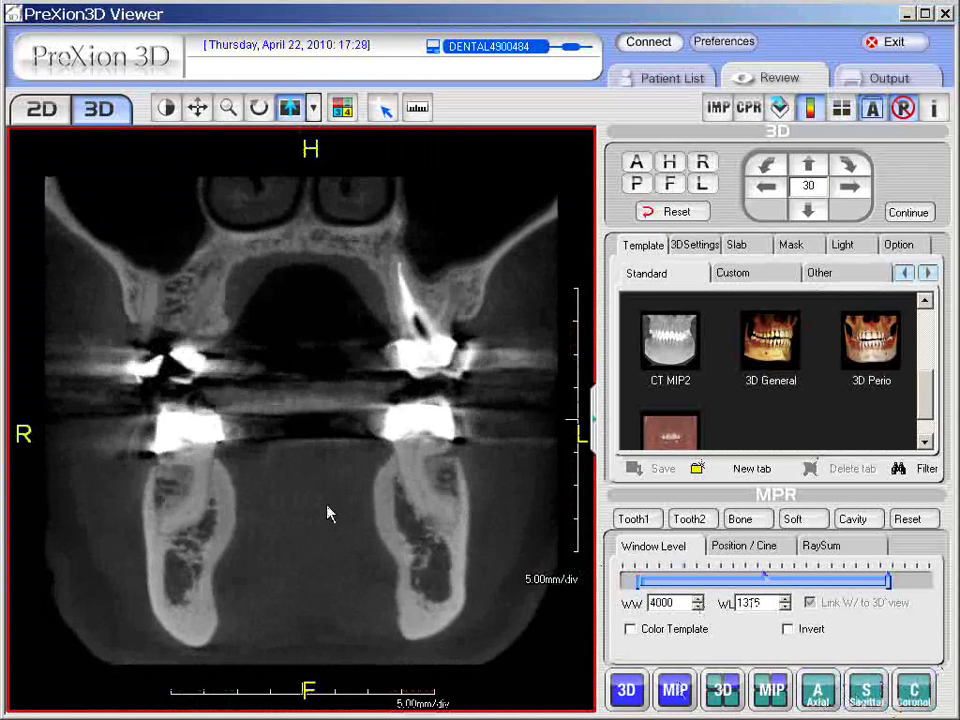
scroll(333, 511, down, 3)
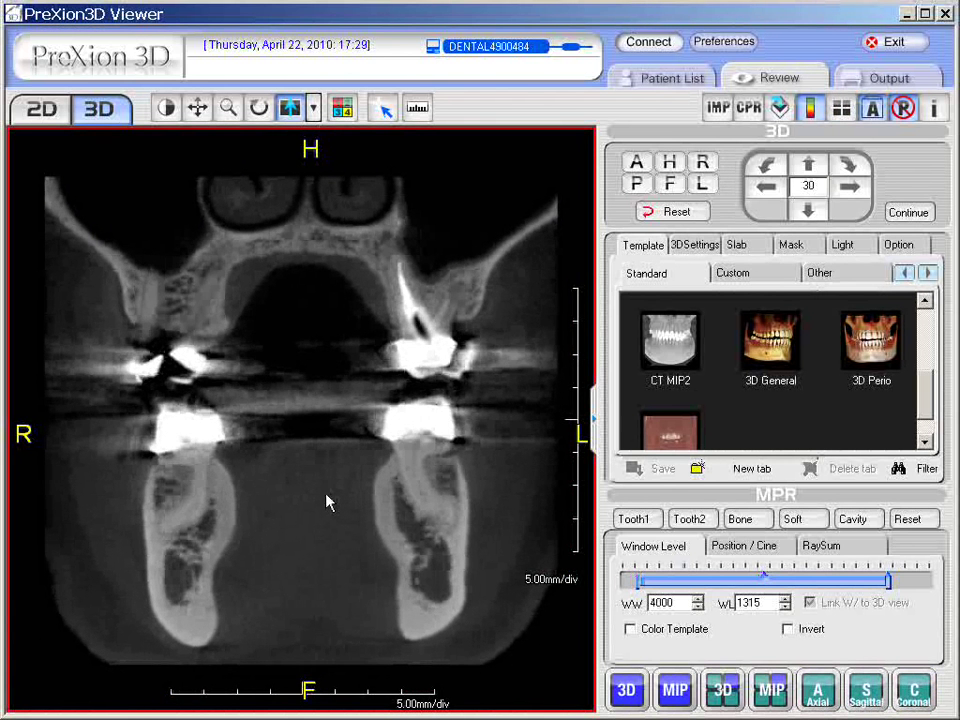
Return to the four-pane layout and step the coronal slice down.
double_click(317, 497)
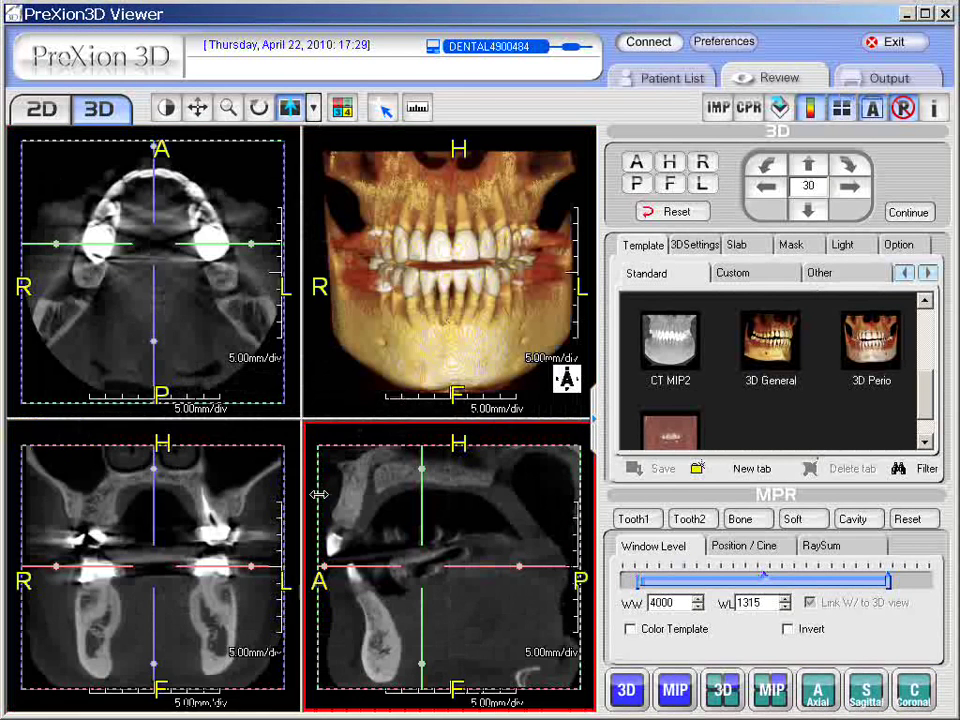
click(212, 498)
scroll(206, 498, down, 1)
click(274, 257)
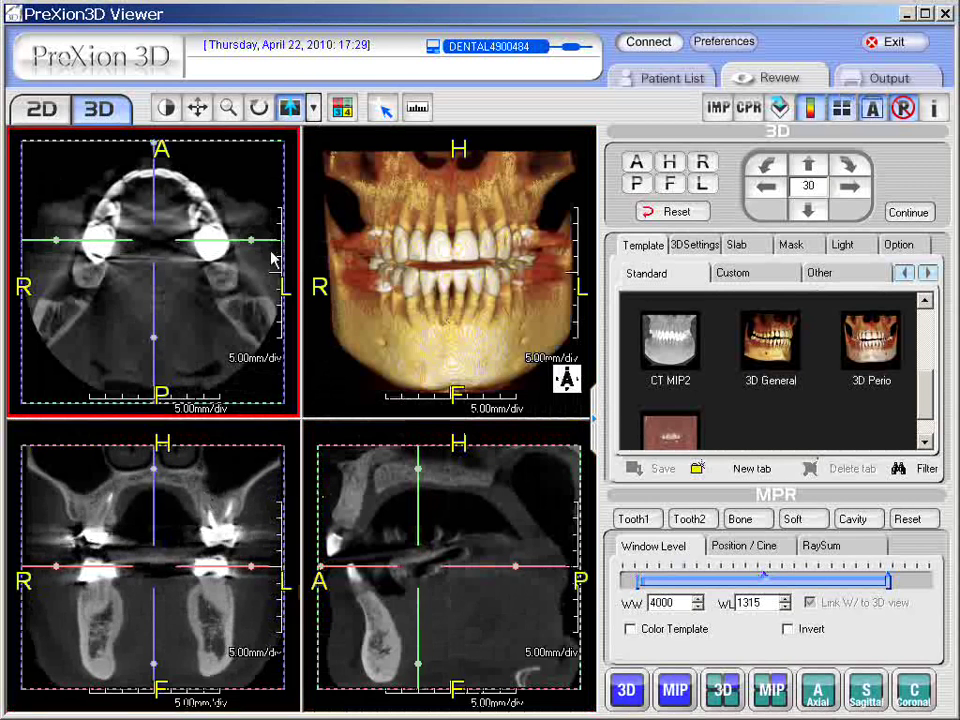
click(246, 489)
Move the coronal slice to a new position, then select the sagittal and 3D panes.
scroll(226, 497, down, 1)
scroll(226, 497, down, 4)
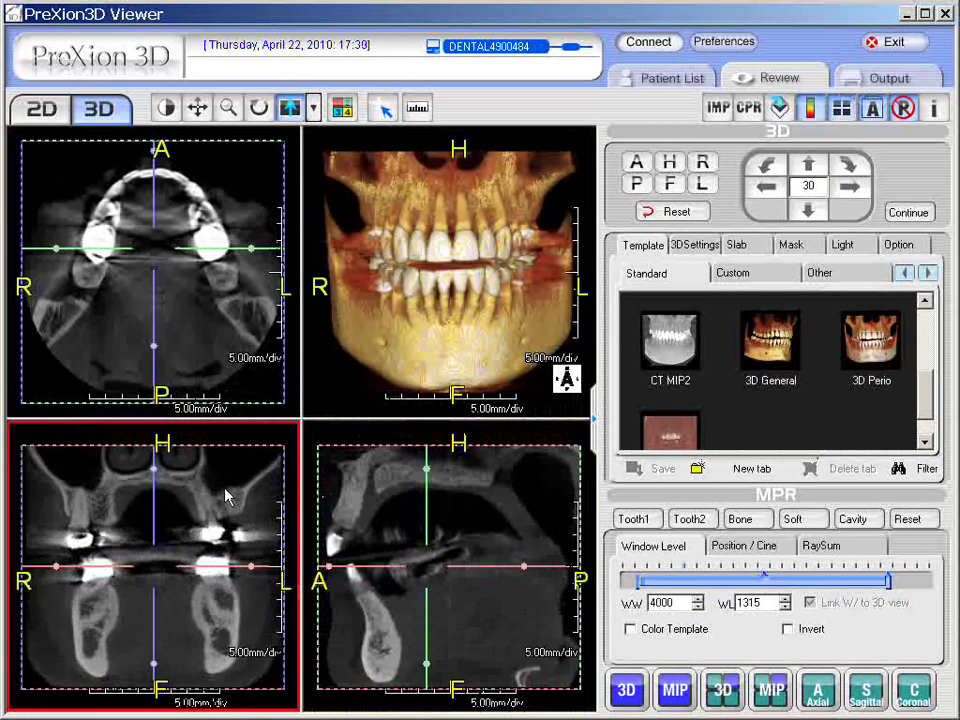
scroll(226, 497, down, 4)
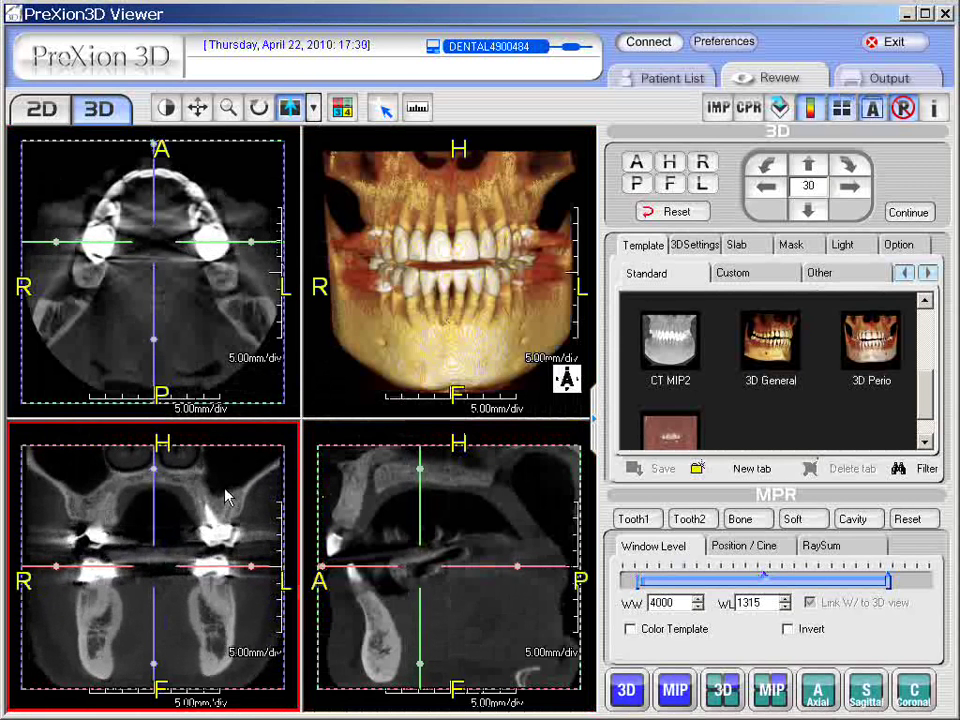
scroll(226, 495, down, 3)
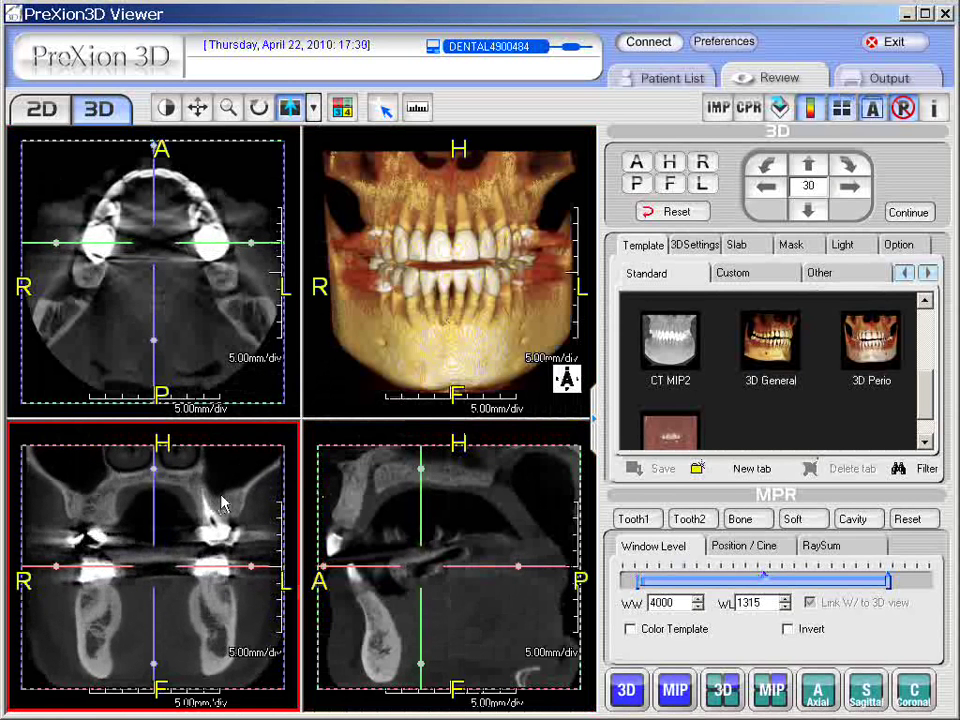
scroll(220, 505, down, 5)
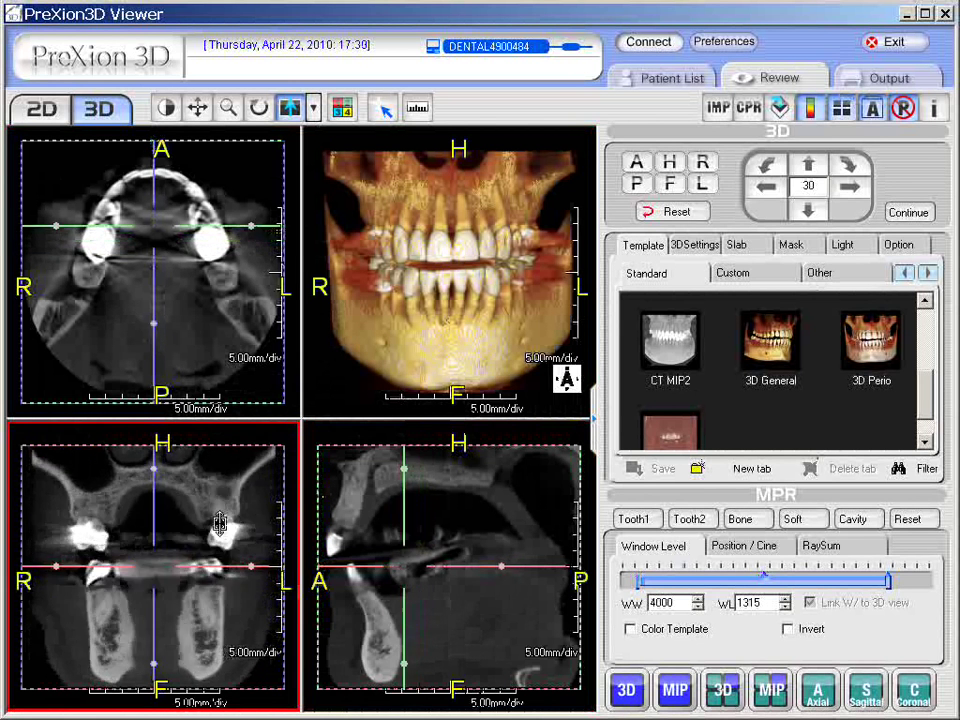
scroll(220, 515, up, 4)
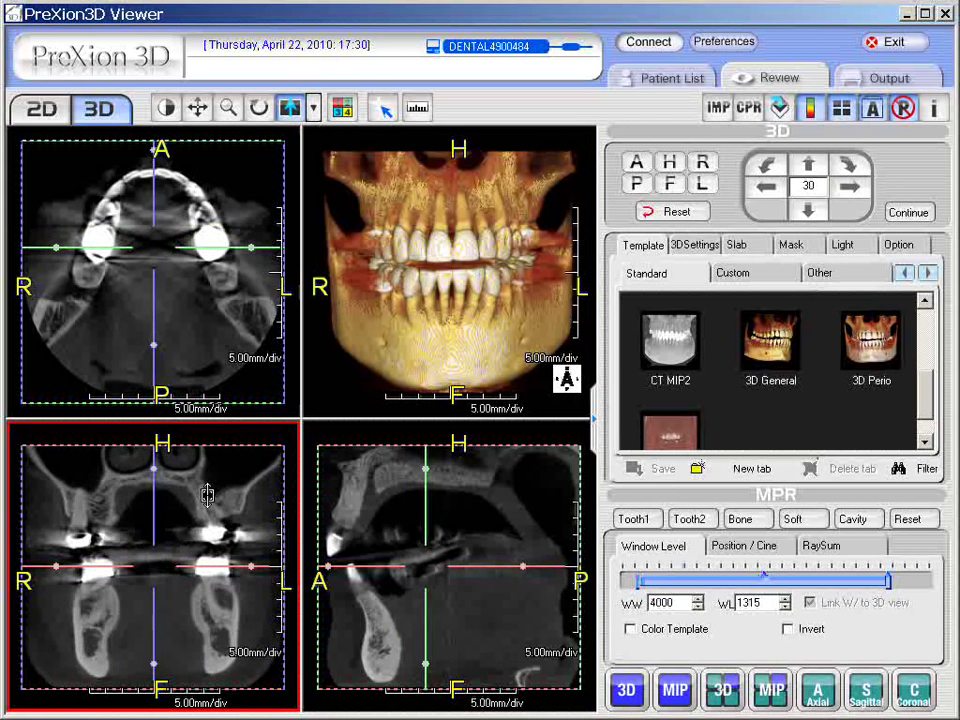
mouse_move(207, 495)
mouse_down()
mouse_move(207, 510)
mouse_move(207, 472)
mouse_move(206, 480)
mouse_up()
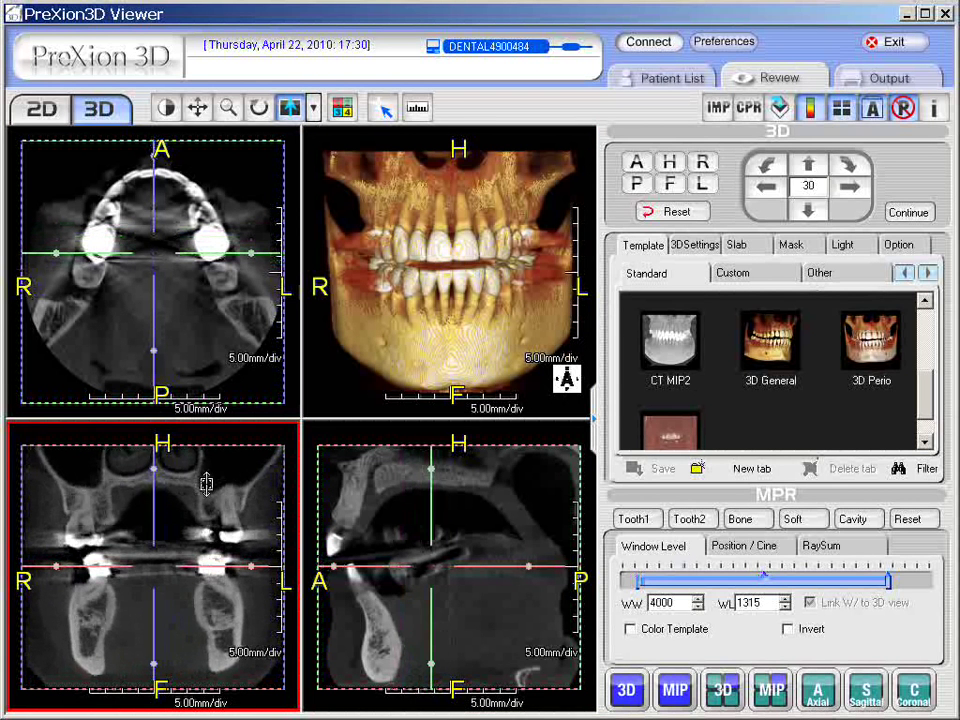
click(575, 484)
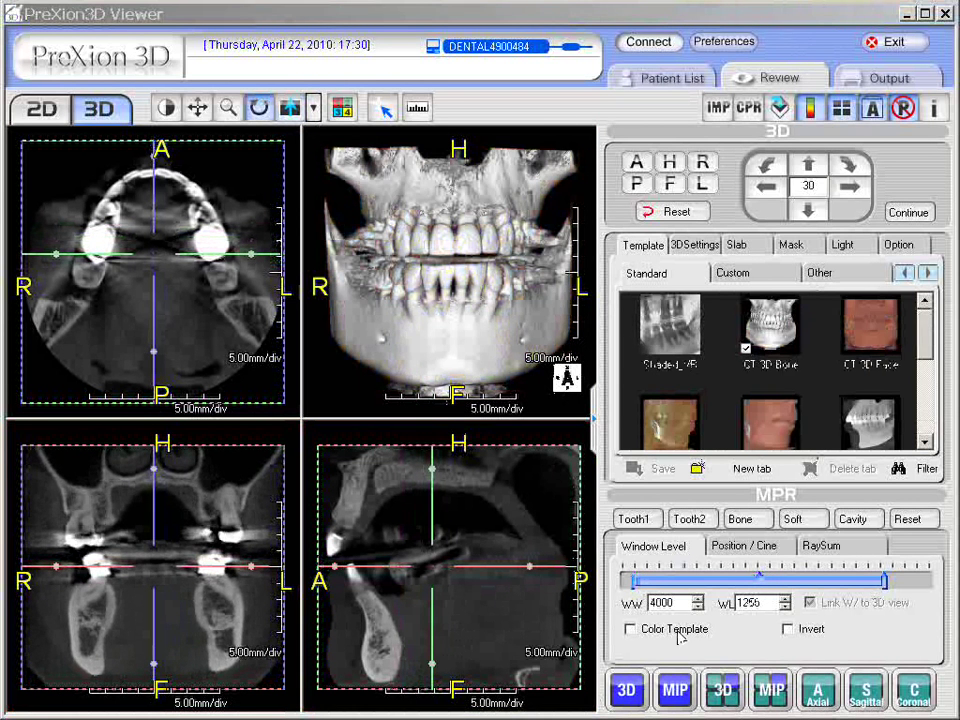
click(456, 260)
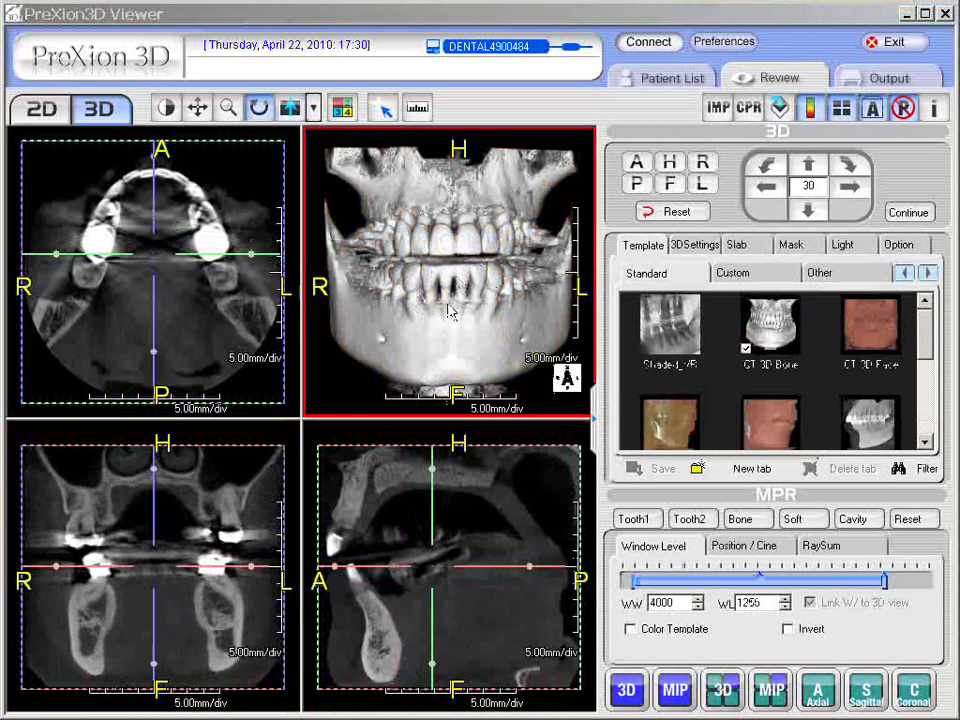
Maximise the 3D bone render and shift its threshold to WW 4000 / WL 1250.
double_click(465, 277)
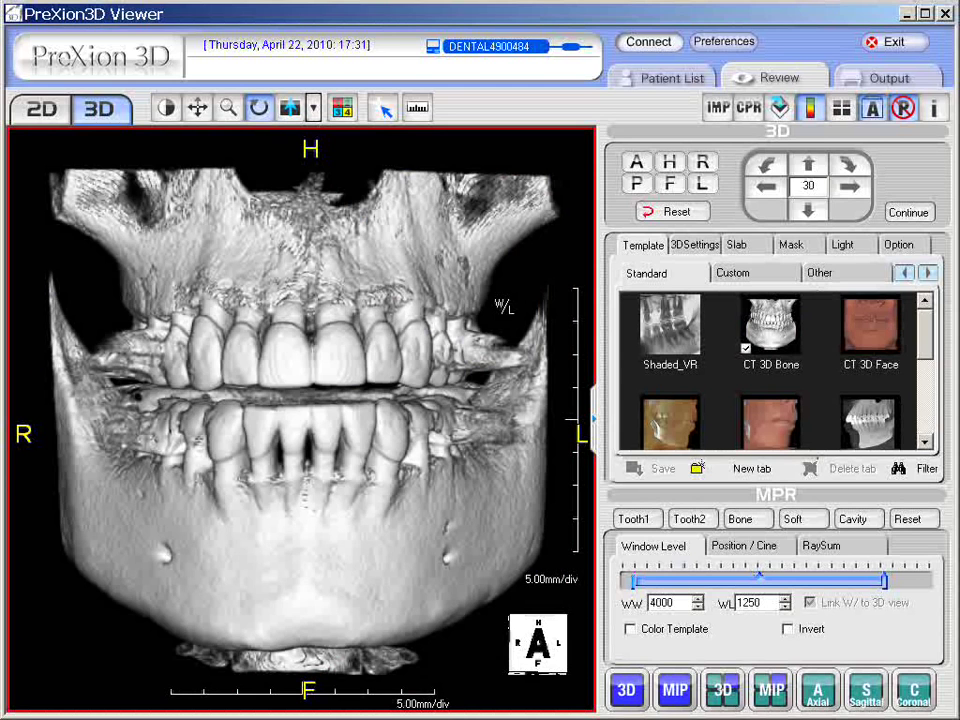
drag(493, 312, 483, 148)
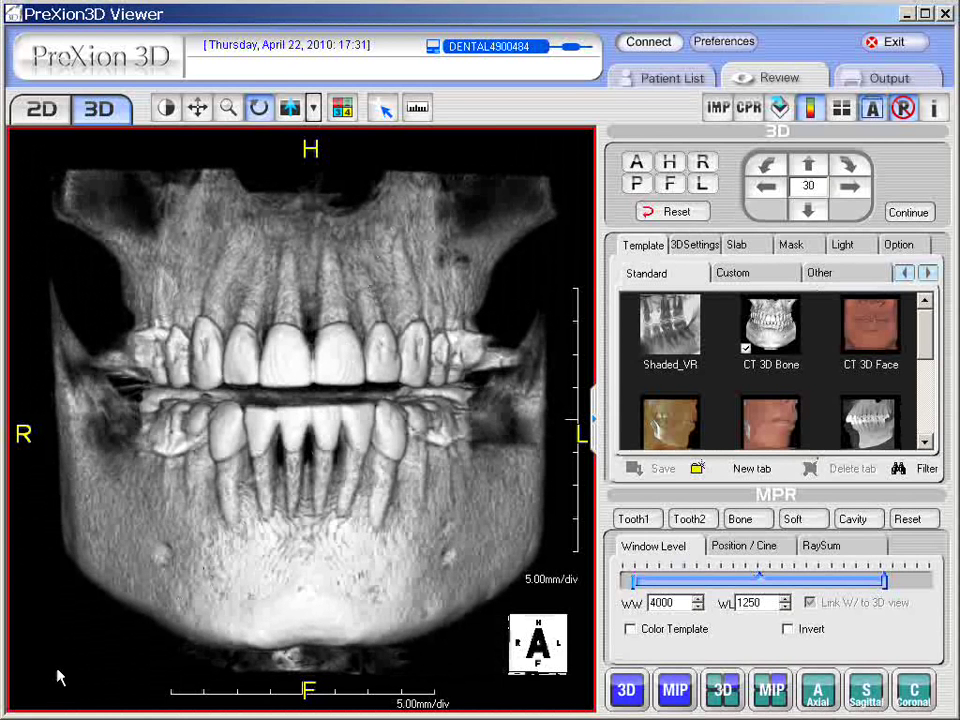
drag(58, 670, 337, 385)
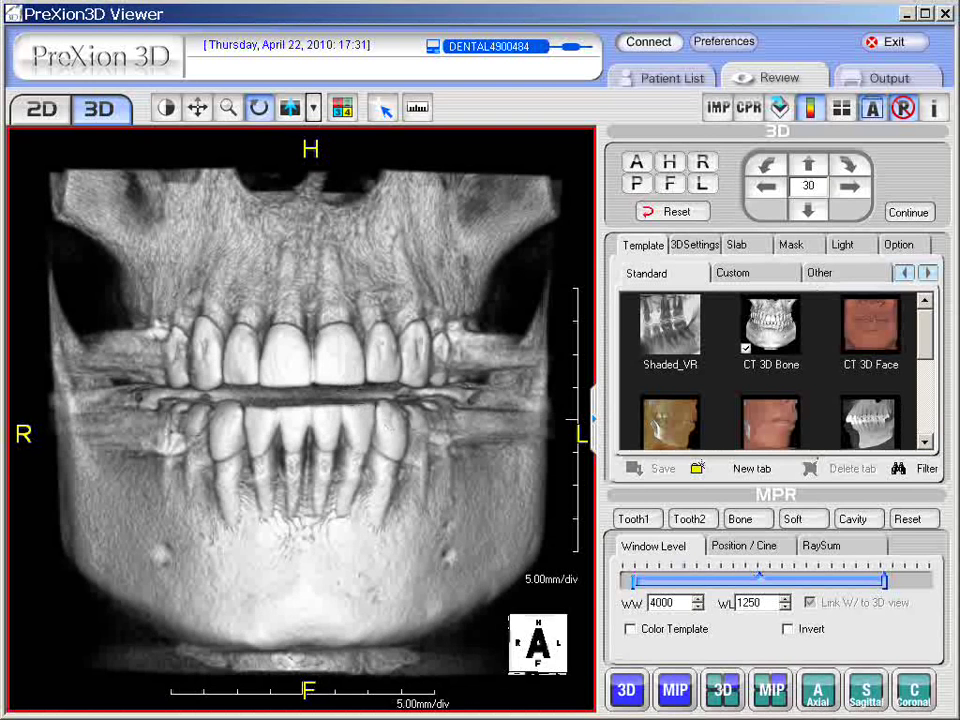
Enlarge the coronal slice, window it to WW 2890 / WL 765, and restore the quad layout.
double_click(337, 385)
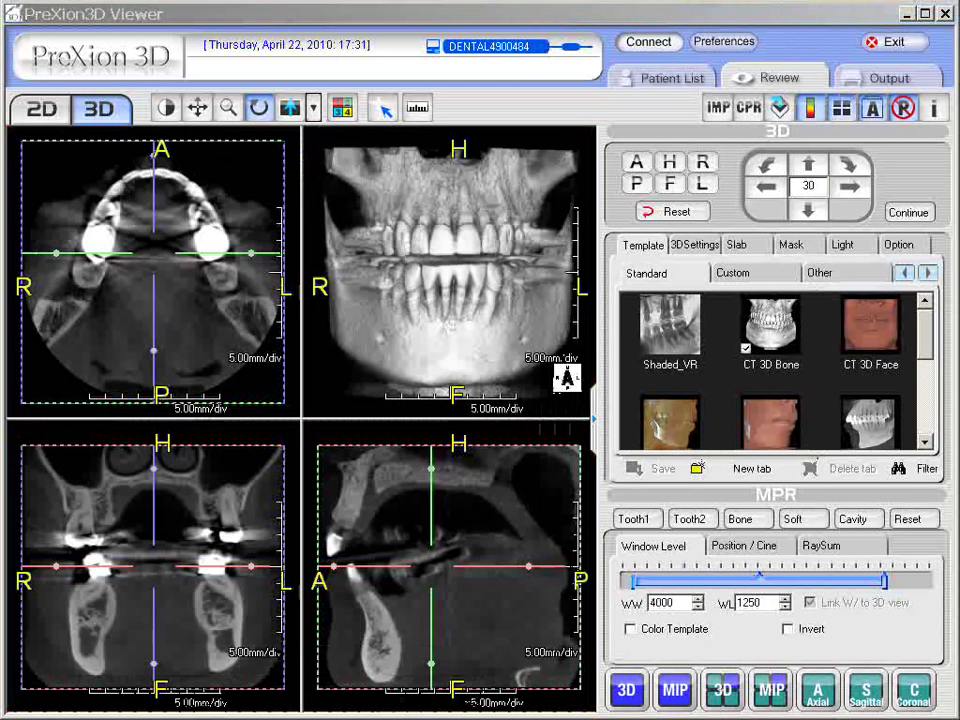
double_click(211, 503)
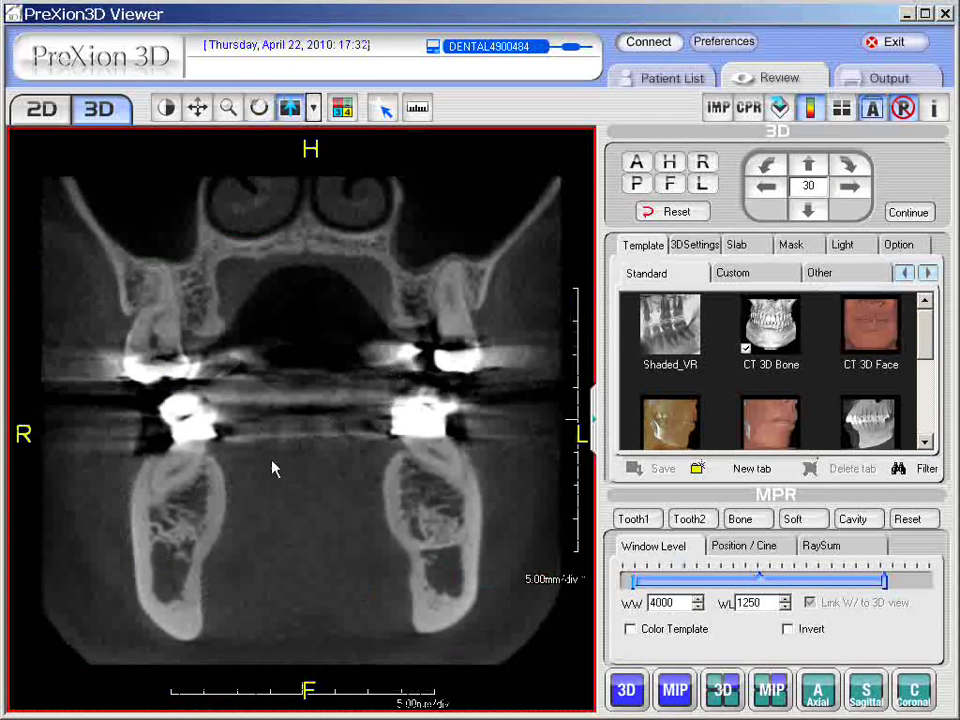
drag(266, 472, 421, 283)
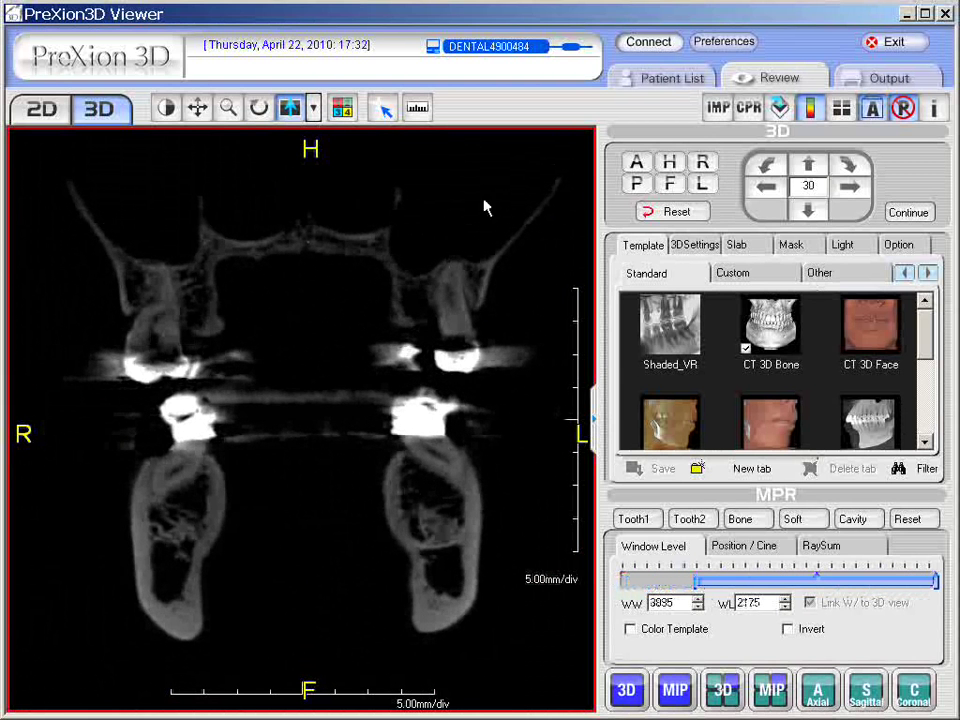
drag(463, 208, 422, 279)
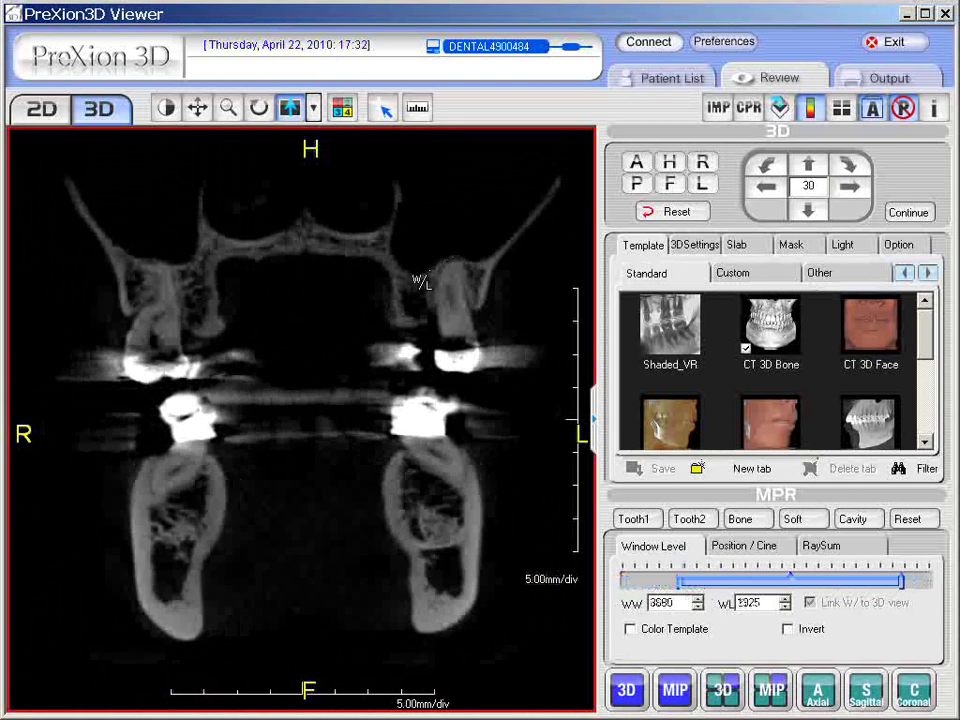
drag(373, 340, 303, 278)
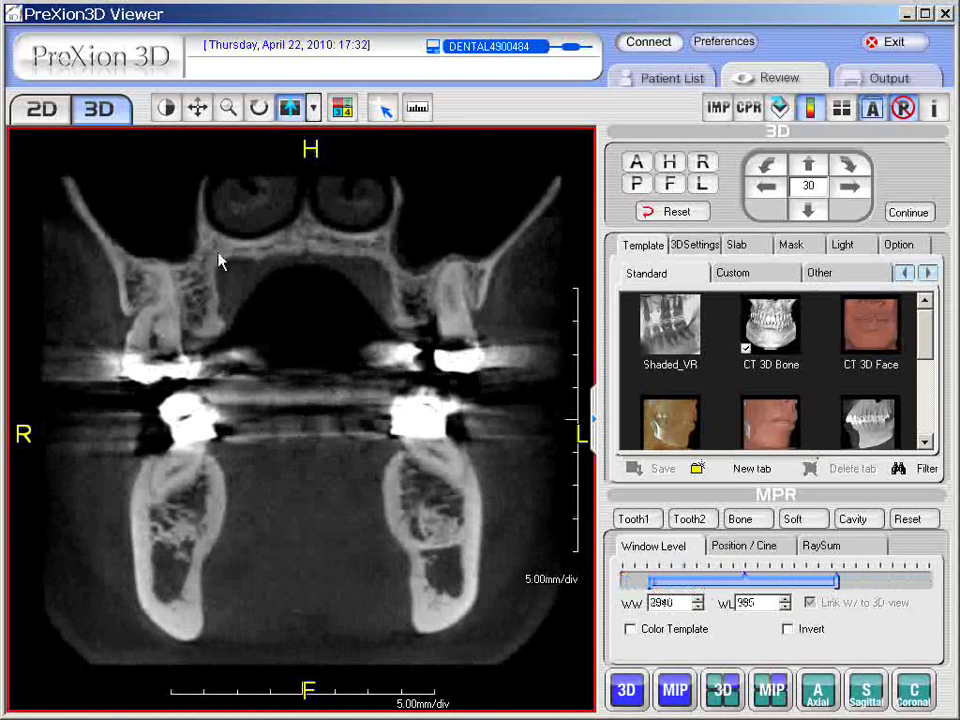
drag(220, 261, 450, 256)
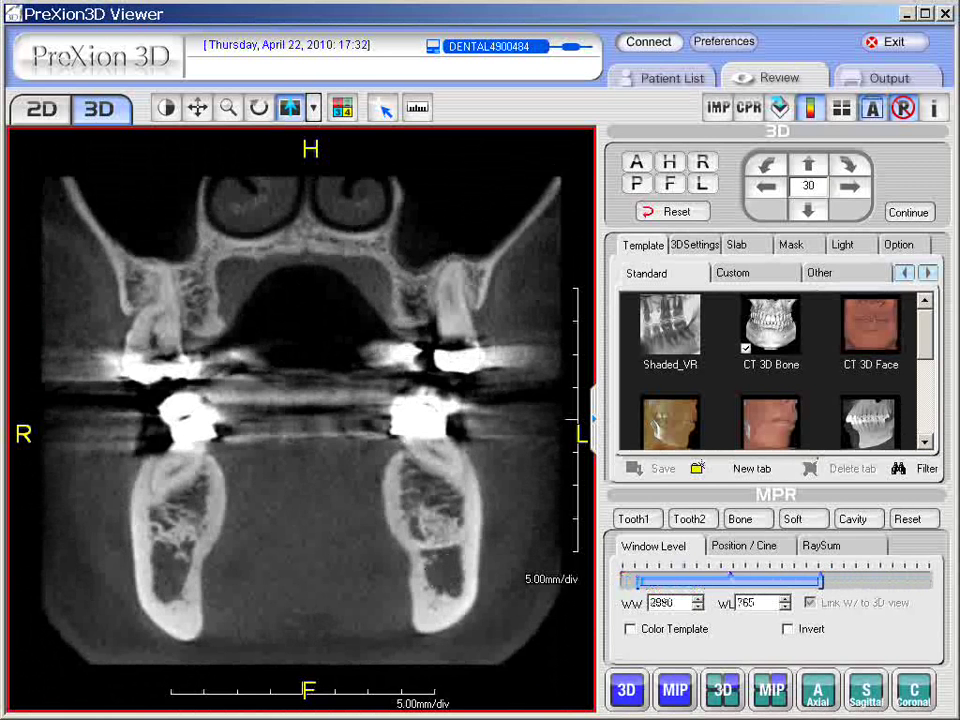
double_click(567, 565)
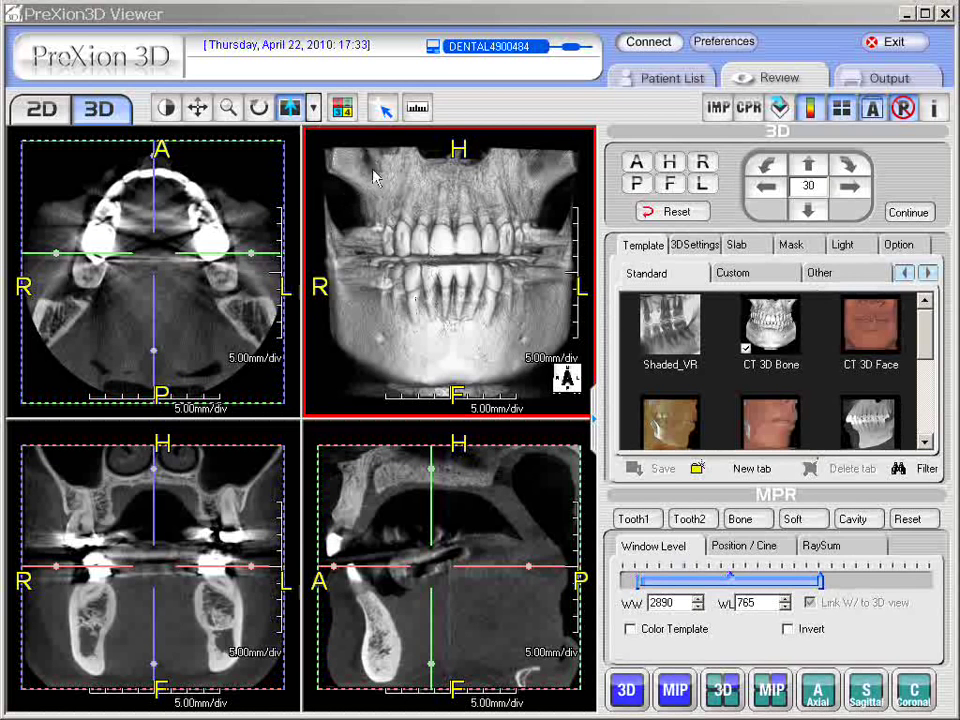
Rewindow the axial slice with Window/Level to about WW 3960 / WL 1690.
click(260, 138)
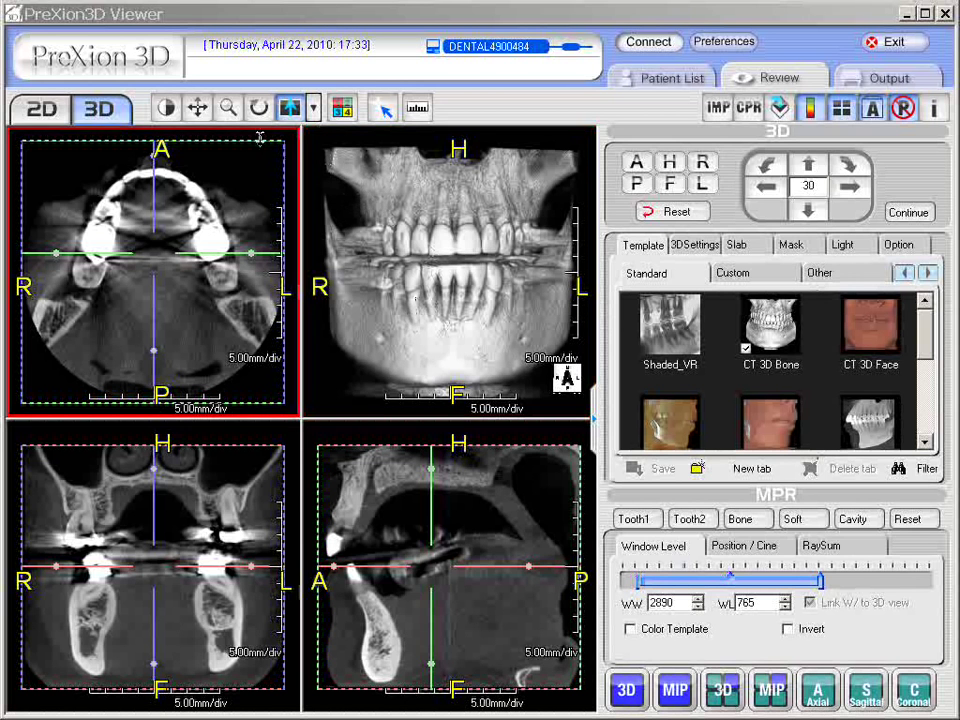
click(167, 112)
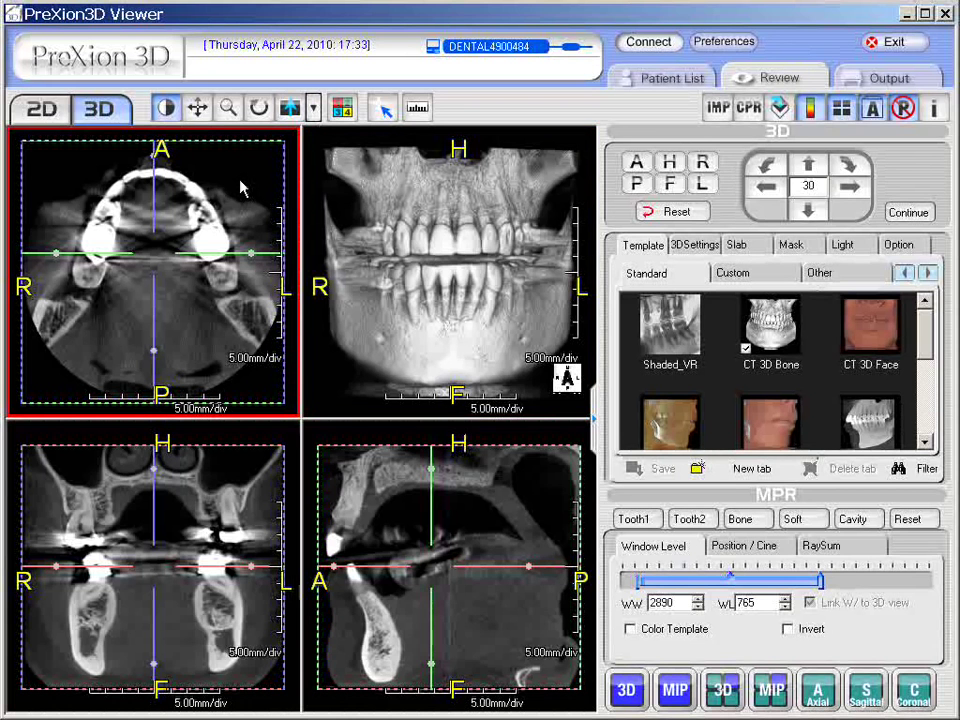
drag(236, 197, 170, 130)
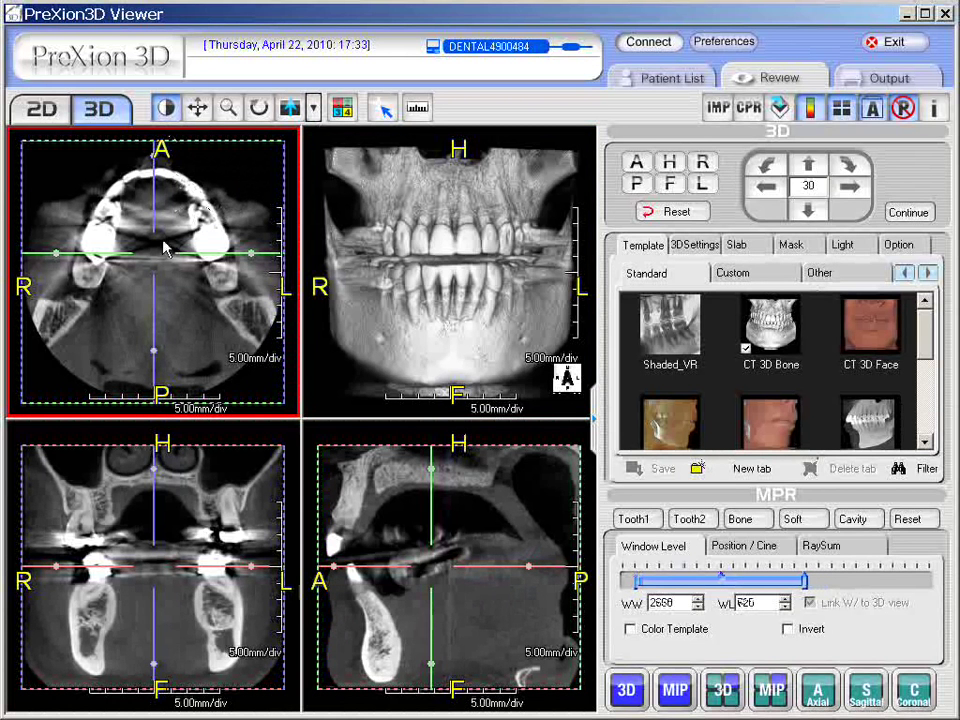
drag(137, 307, 167, 138)
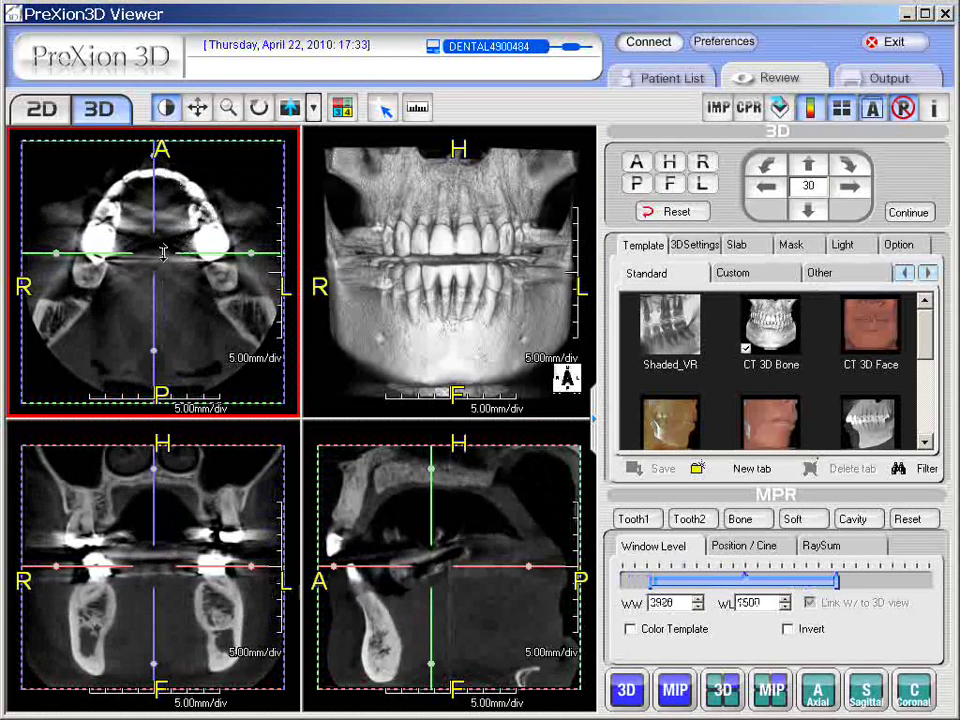
drag(163, 252, 157, 140)
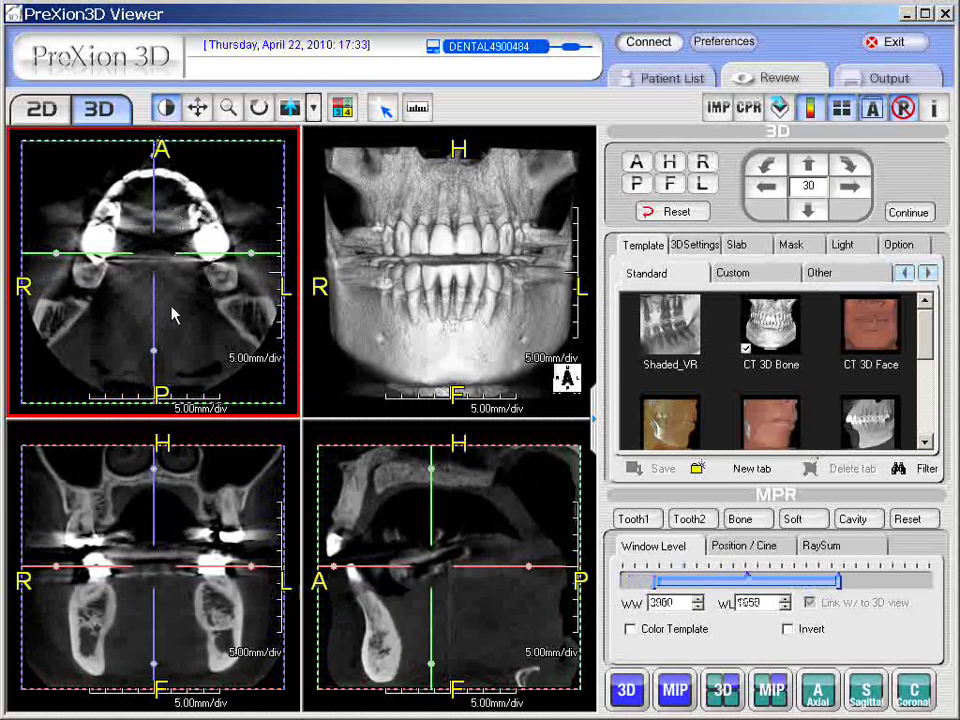
Pan the axial slice slightly, then zoom it in and back out twice.
click(199, 109)
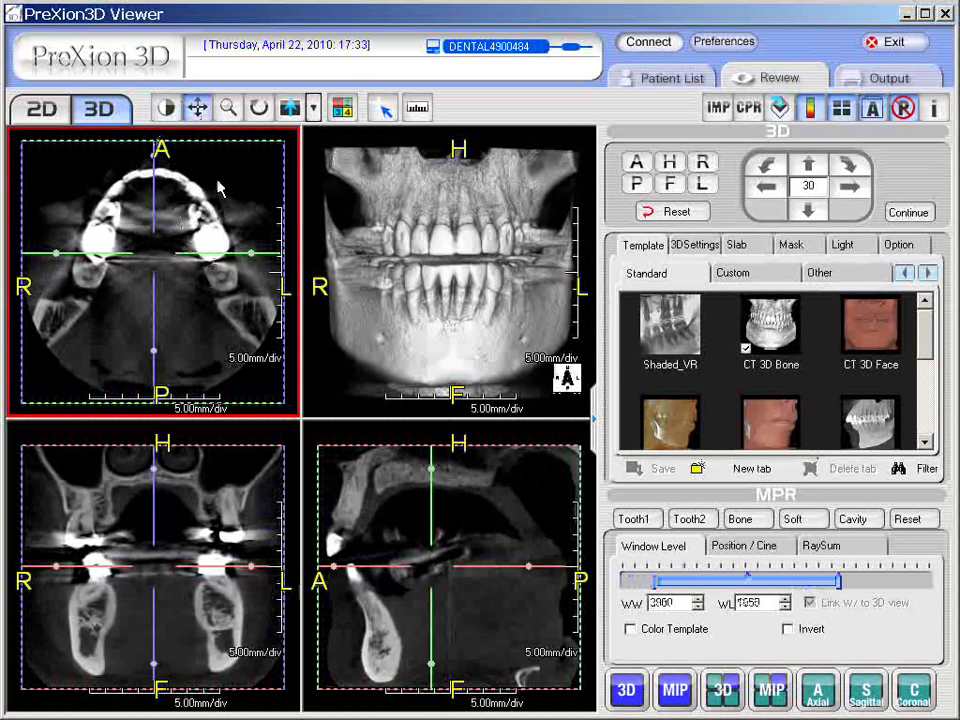
mouse_move(228, 193)
mouse_down()
mouse_move(231, 167)
mouse_move(212, 193)
mouse_move(238, 180)
mouse_move(228, 179)
mouse_up()
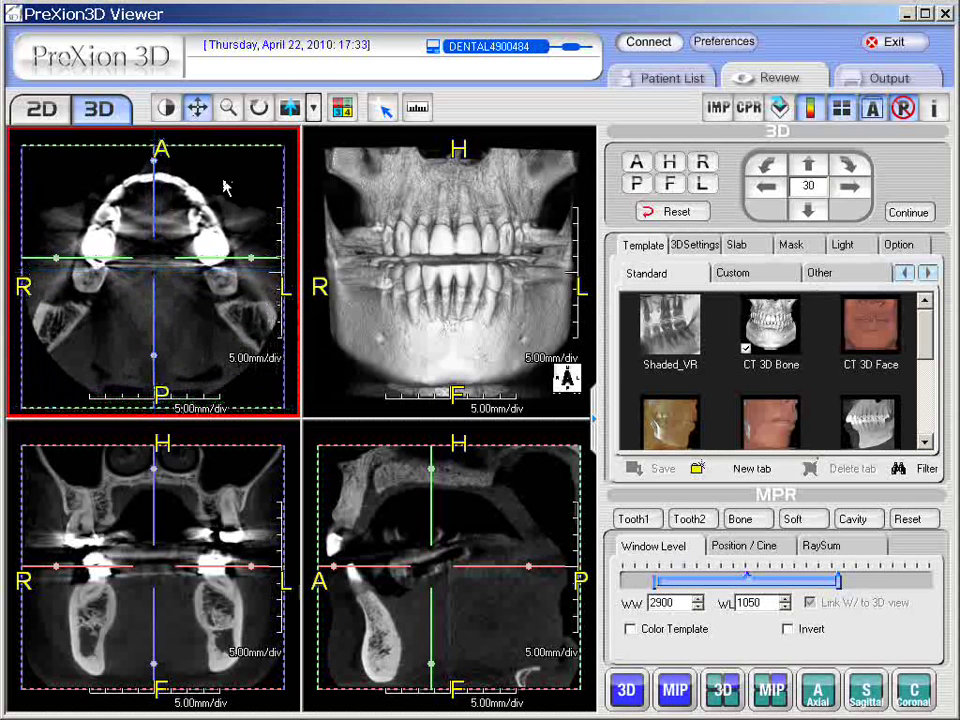
click(228, 110)
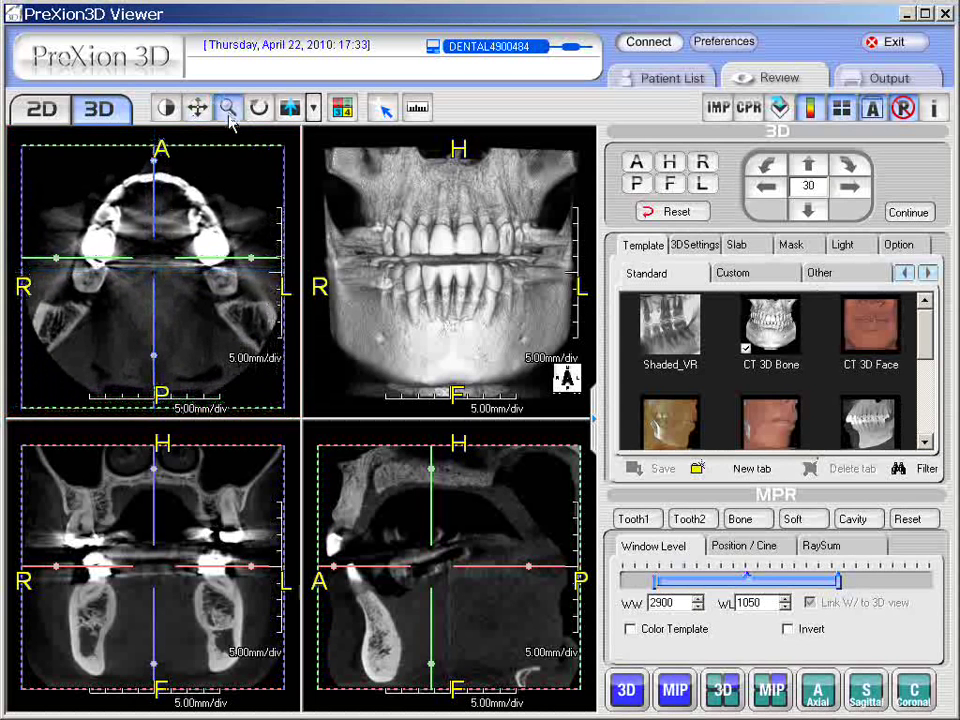
drag(230, 204, 232, 206)
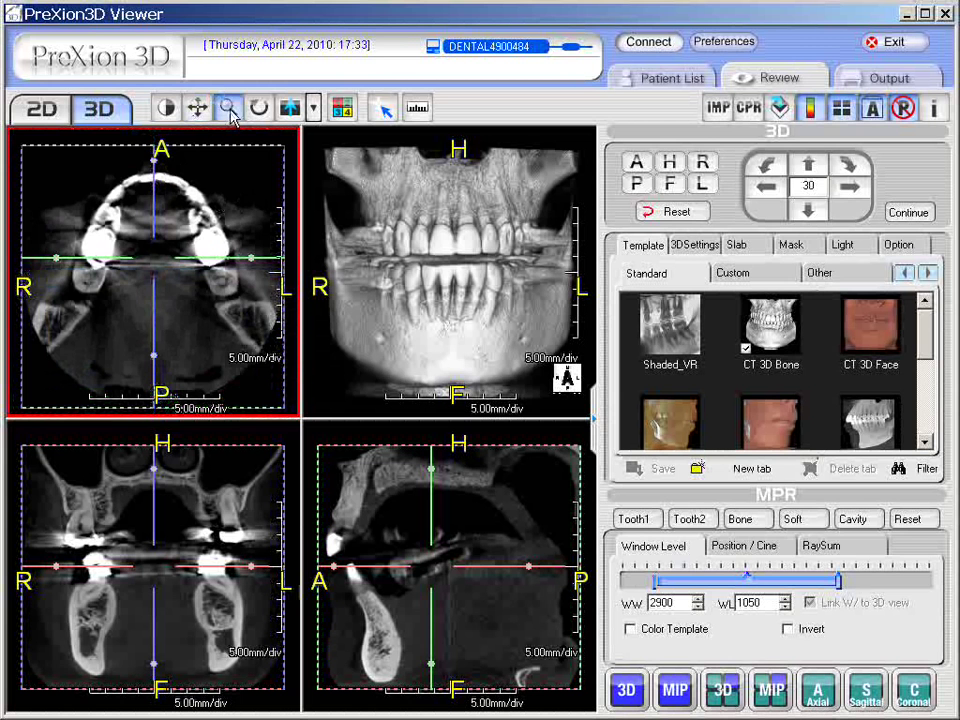
drag(207, 204, 210, 205)
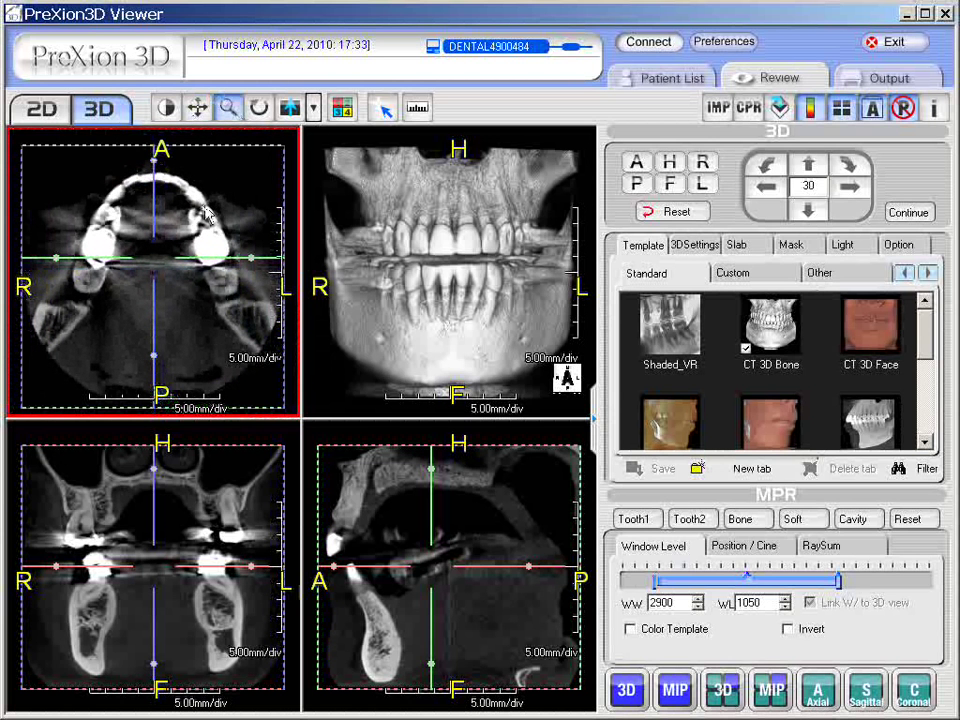
Tilt the 3D bone render slightly off frontal with the Rotate tool.
click(259, 110)
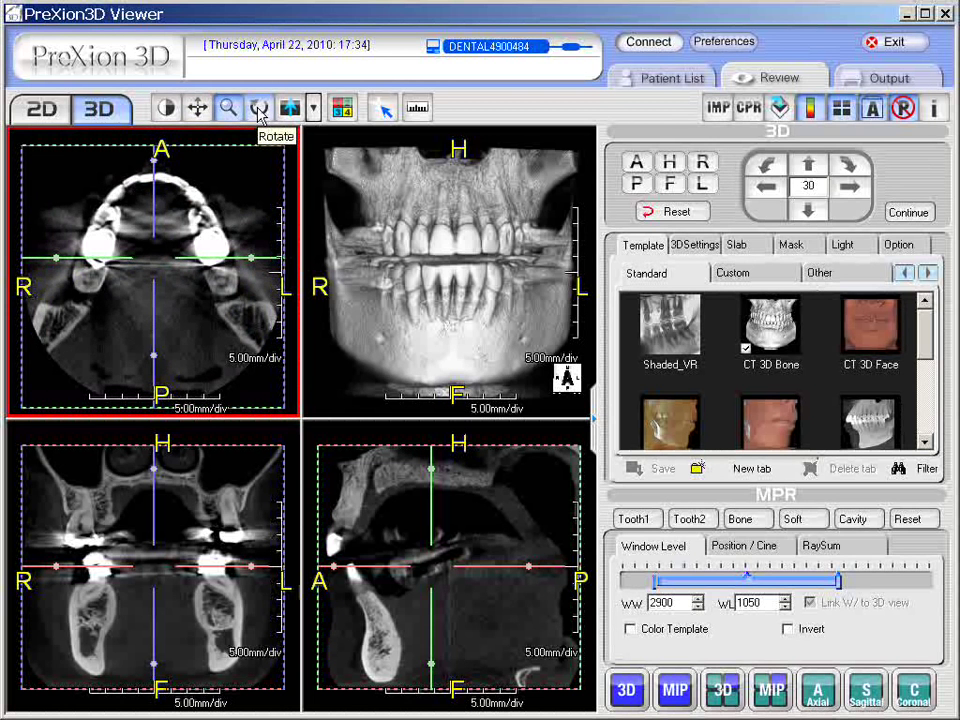
drag(320, 165, 420, 221)
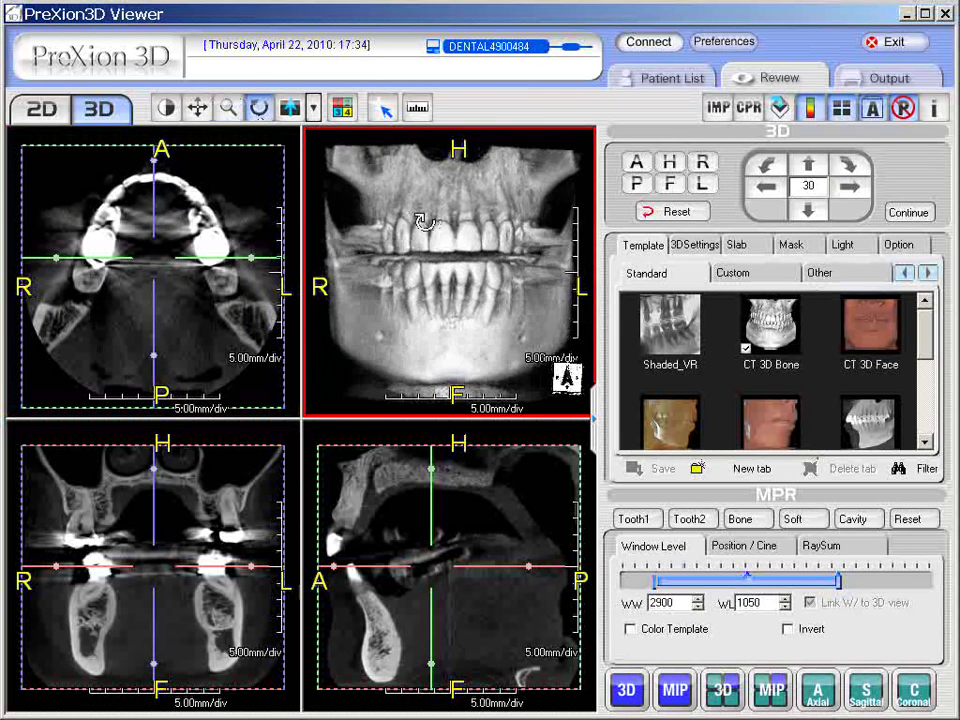
click(245, 208)
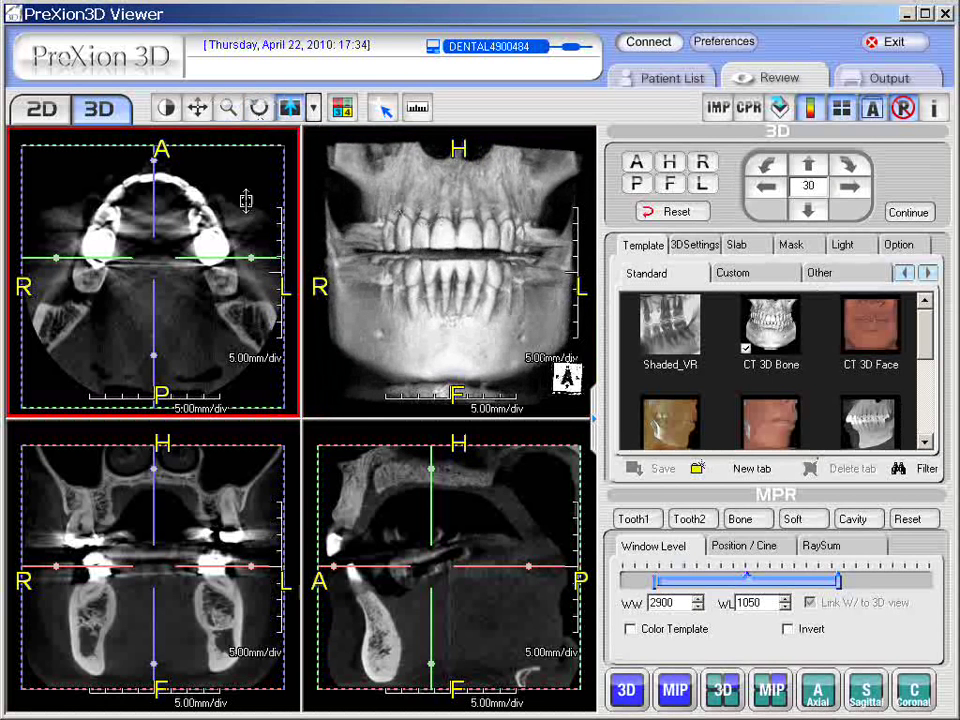
mouse_move(365, 206)
mouse_down()
mouse_move(429, 214)
mouse_move(375, 208)
mouse_up()
Shift the axial view to a different slice through the upper teeth, then reactivate the 3D pane.
click(272, 206)
mouse_move(239, 198)
mouse_down()
mouse_move(241, 189)
mouse_move(239, 205)
mouse_up()
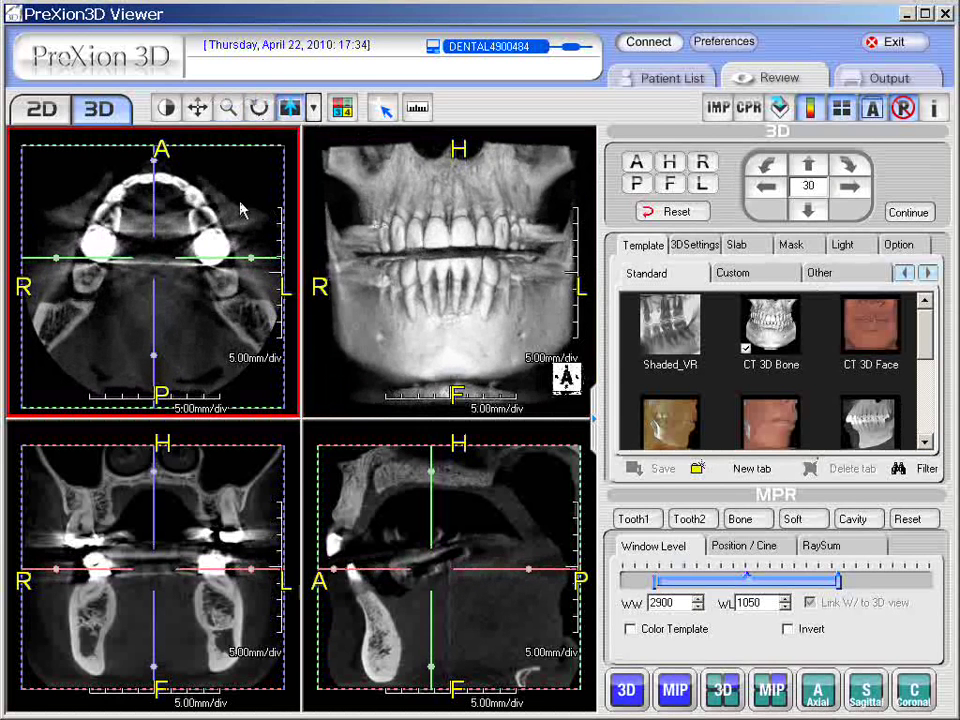
click(347, 218)
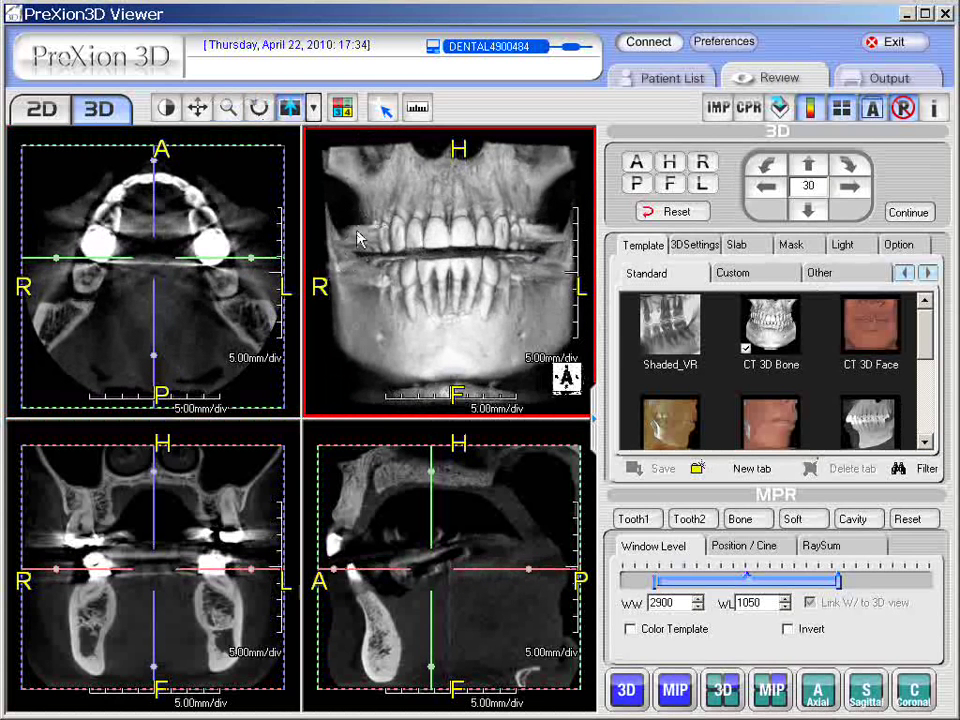
click(180, 156)
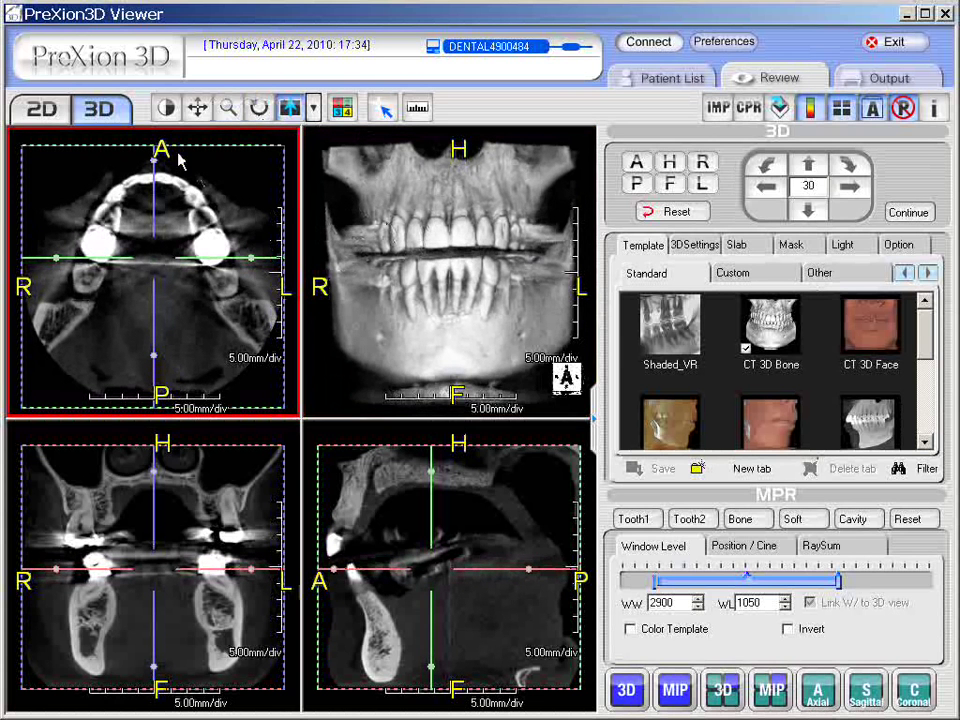
click(307, 130)
Check the 3D view's shortcut menu shows Rotate selected, then dismiss it without changes.
right_click(337, 200)
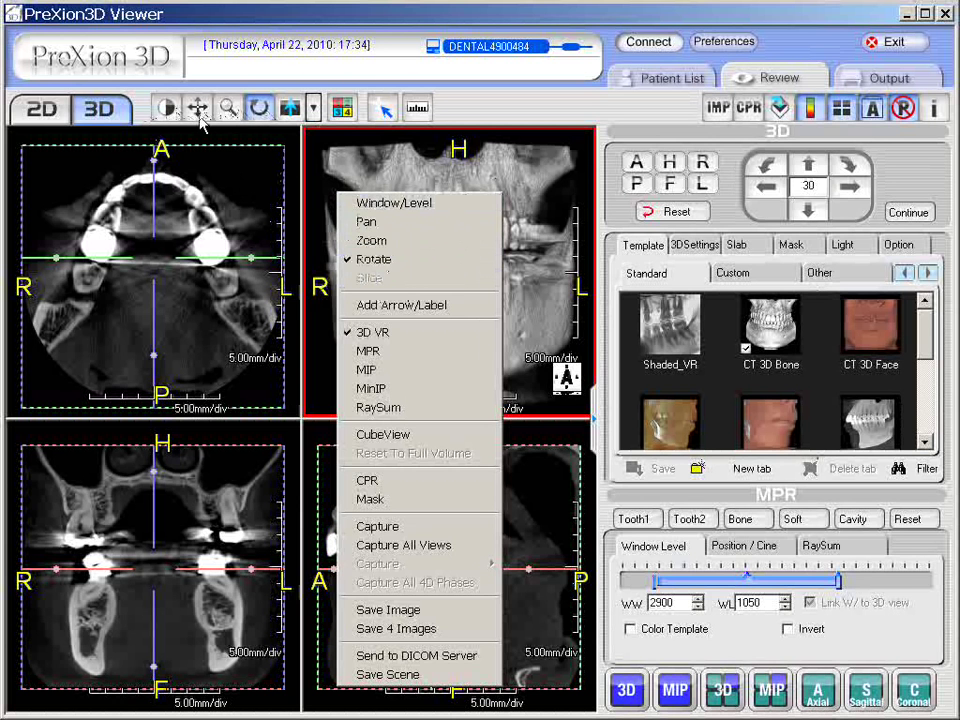
click(455, 178)
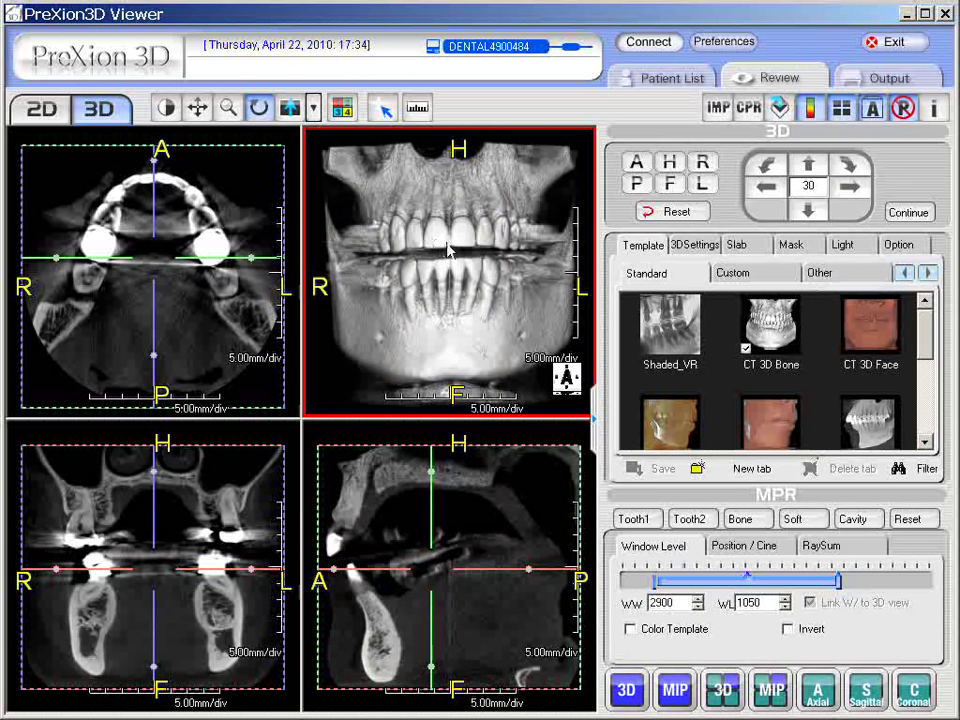